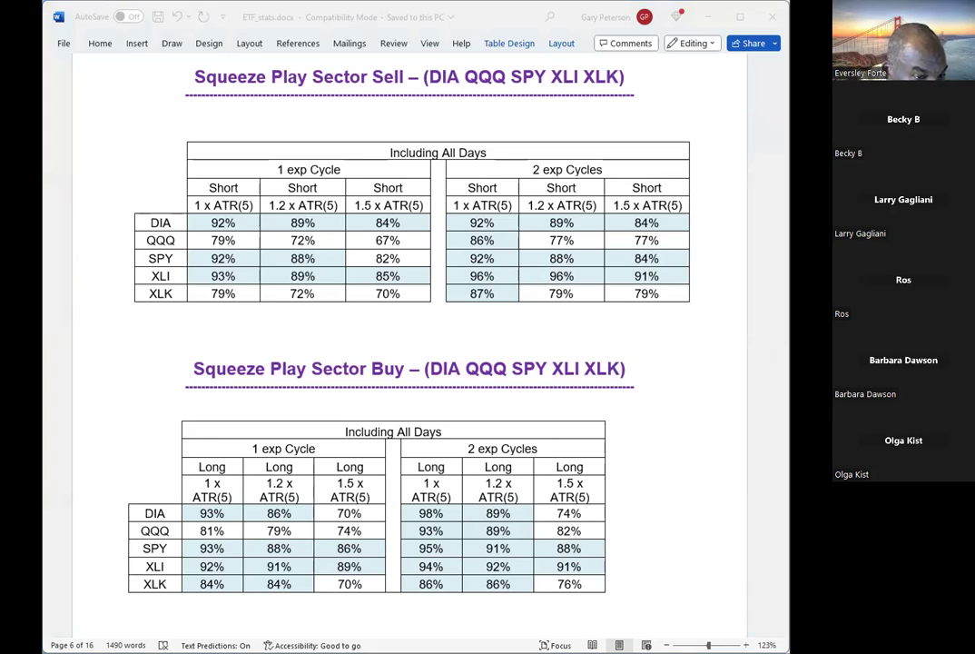
Switch from the ETF statistics document to the SPY daily chart and examine its history from February 2024 back to August 2023
key(alt+Tab)
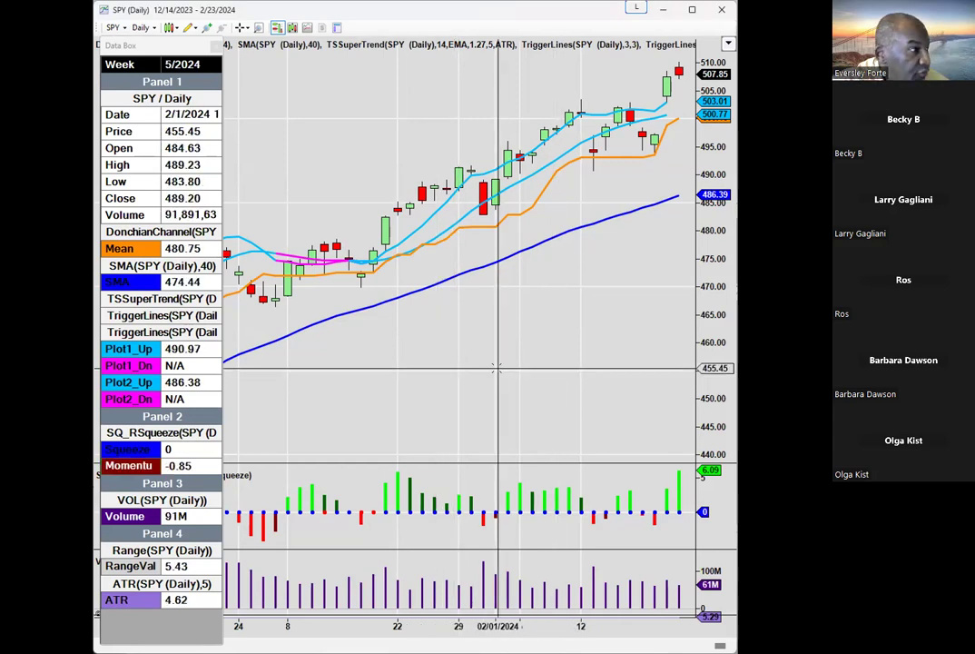
drag(363, 400, 435, 394)
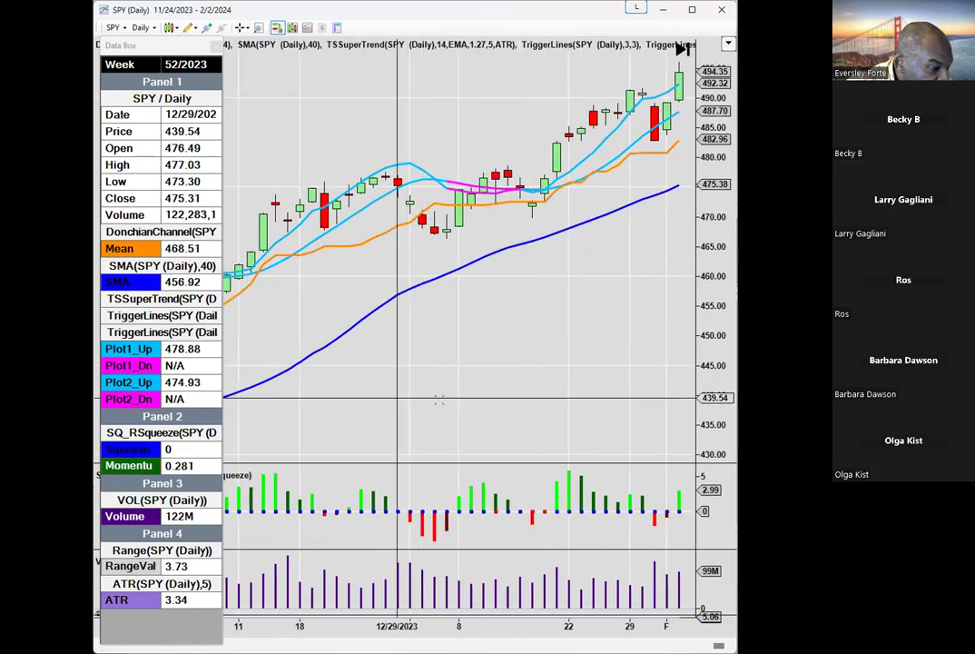
drag(493, 385, 433, 391)
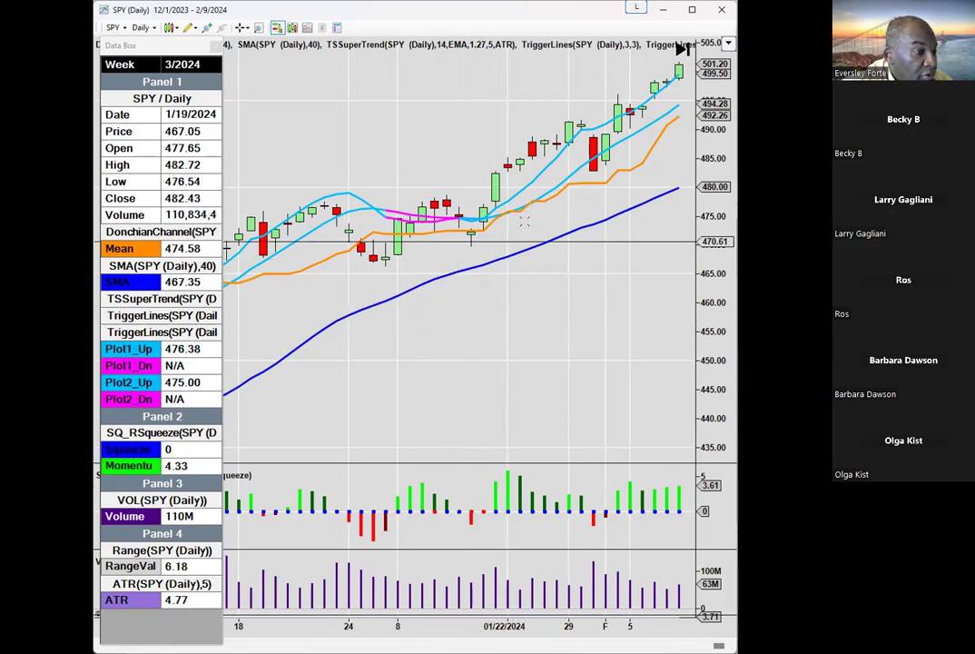
scroll(444, 367, up, 5)
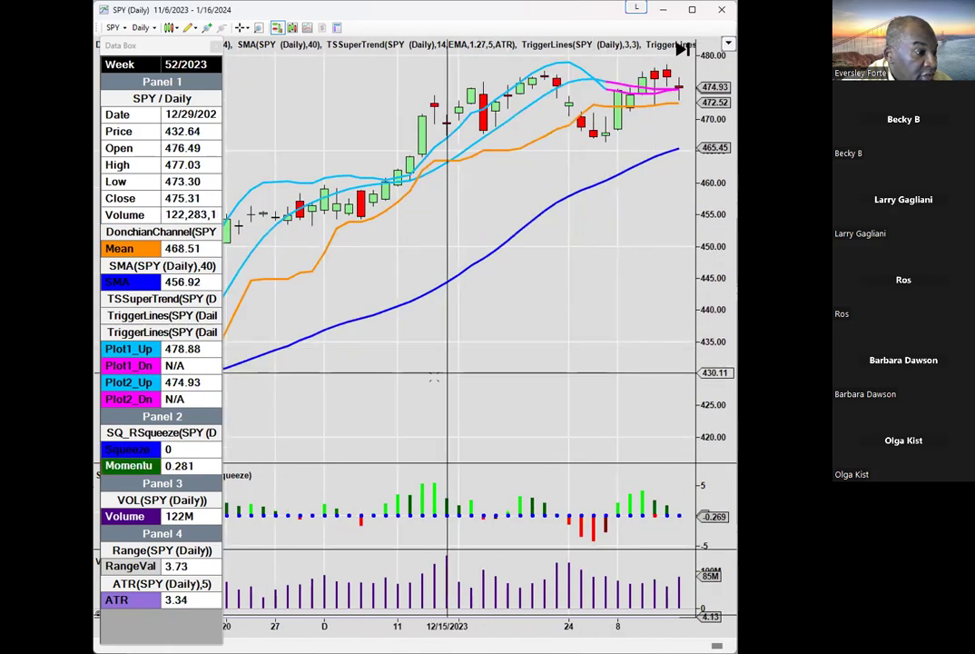
scroll(434, 376, up, 5)
scroll(508, 405, up, 3)
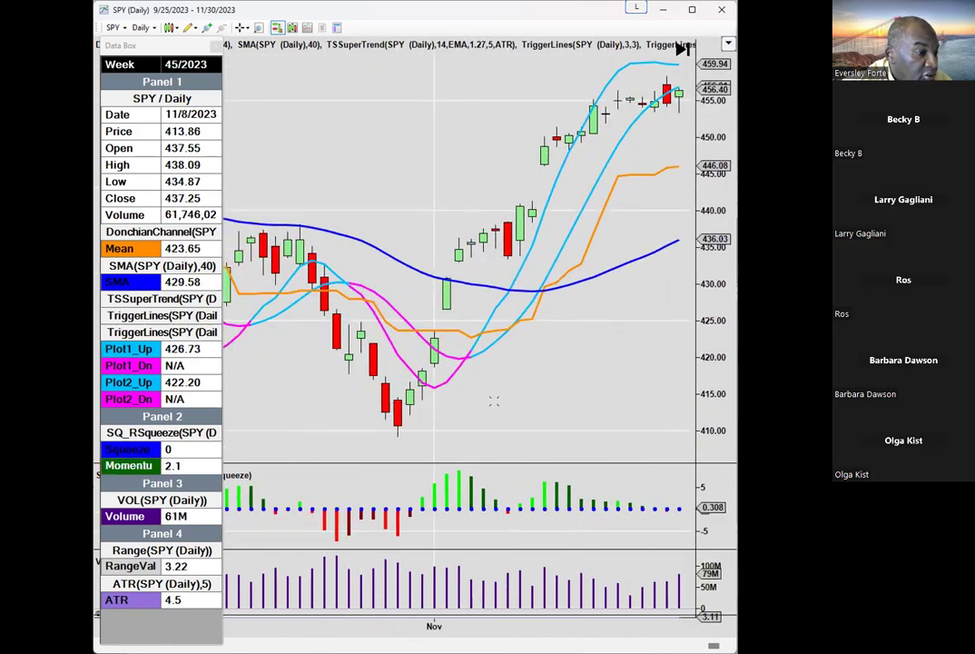
scroll(345, 399, up, 3)
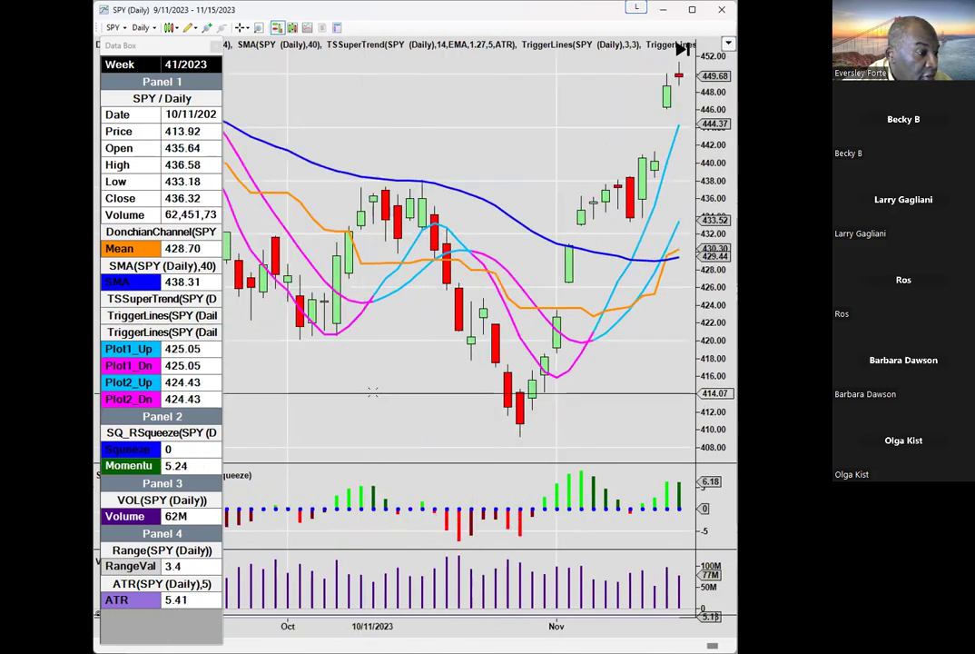
scroll(374, 377, up, 6)
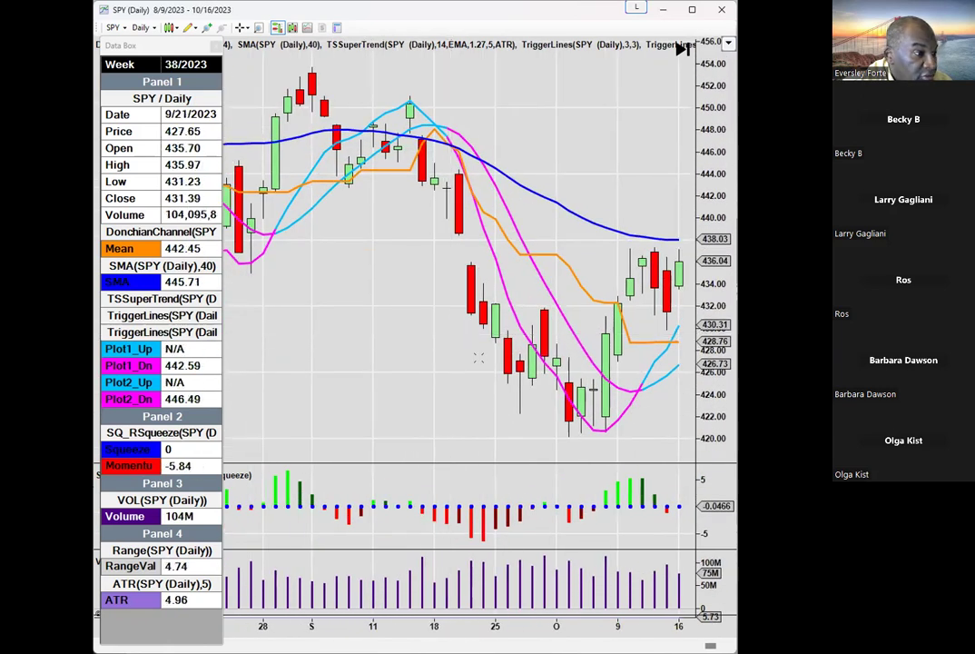
Follow the SPY daily candles and squeeze momentum forward from September 2023 to mid-February 2024
scroll(399, 349, down, 3)
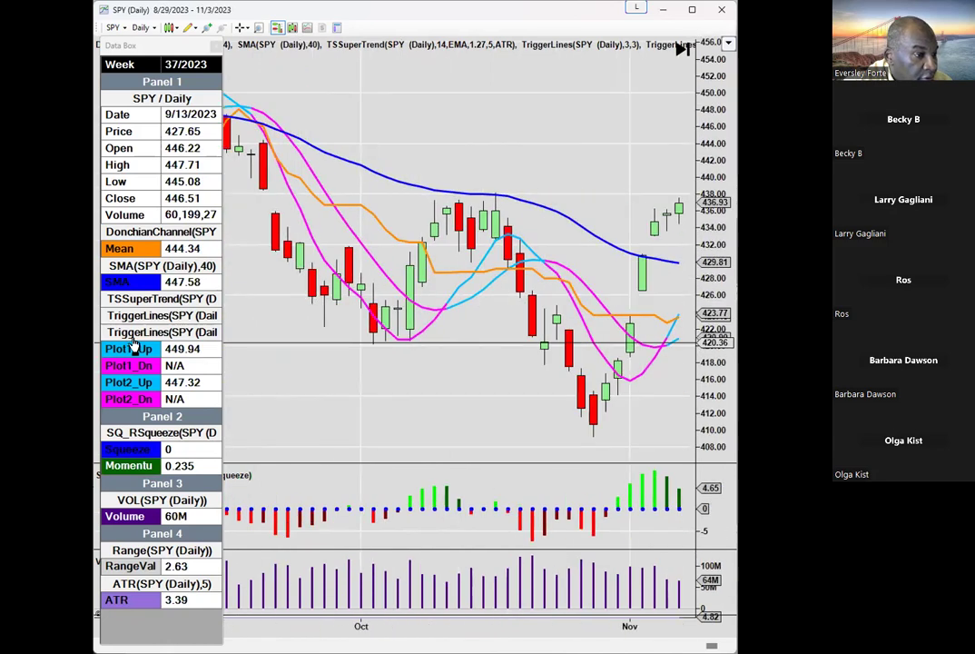
scroll(135, 343, down, 3)
scroll(383, 392, down, 5)
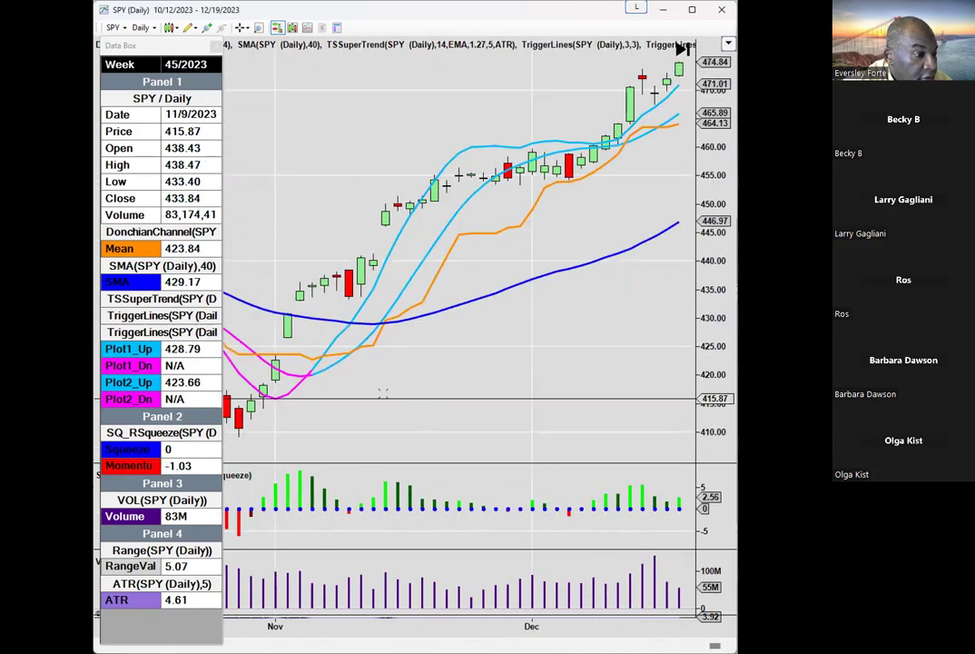
scroll(542, 392, down, 6)
scroll(435, 403, down, 3)
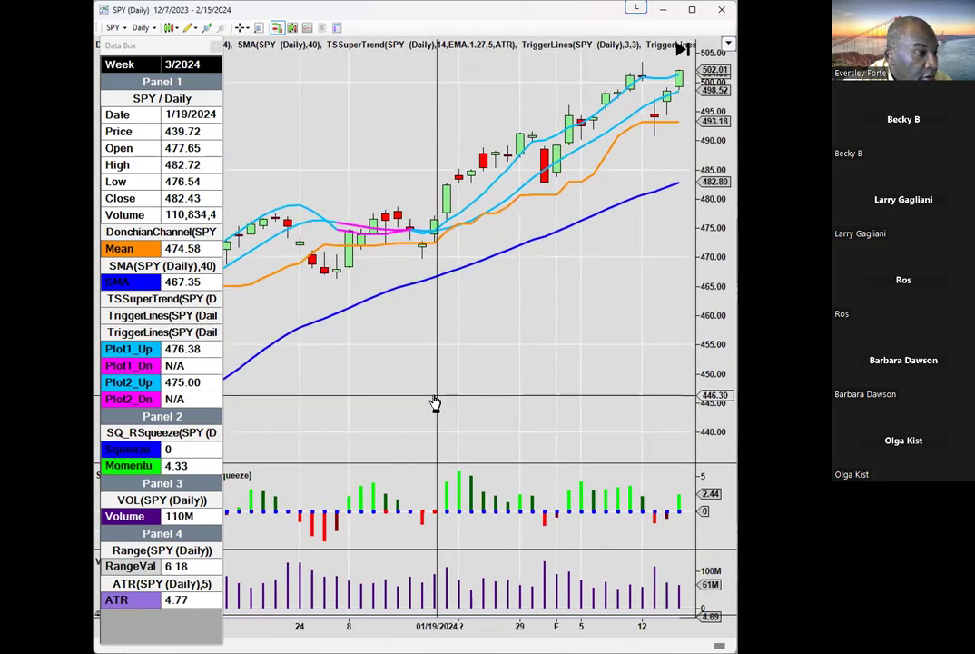
scroll(435, 403, down, 1)
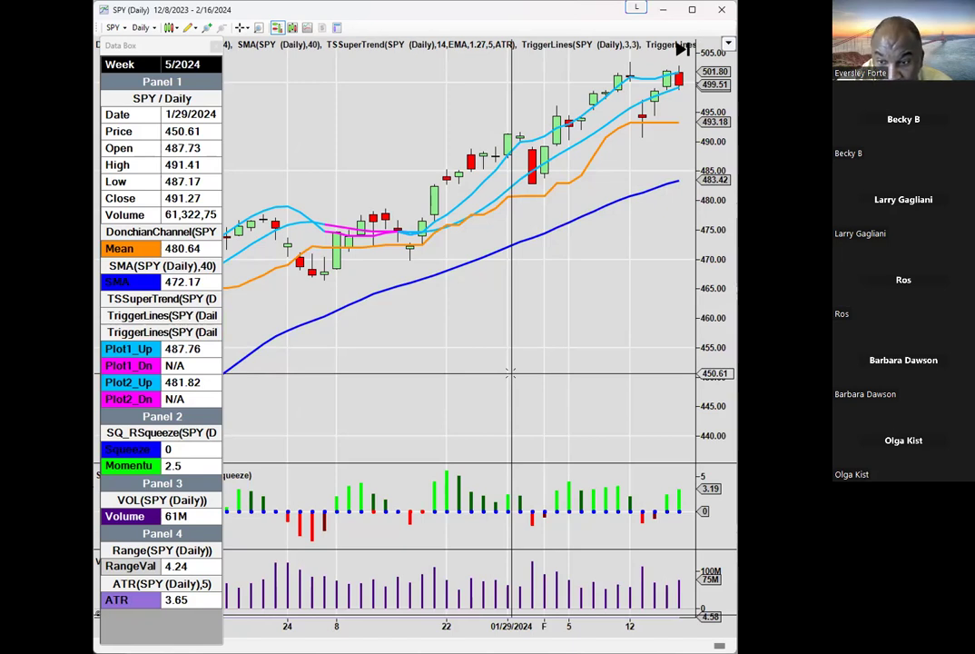
Examine the SPY trigger lines, squeeze dots and ATR values around the January 2024 bars
drag(327, 359, 506, 357)
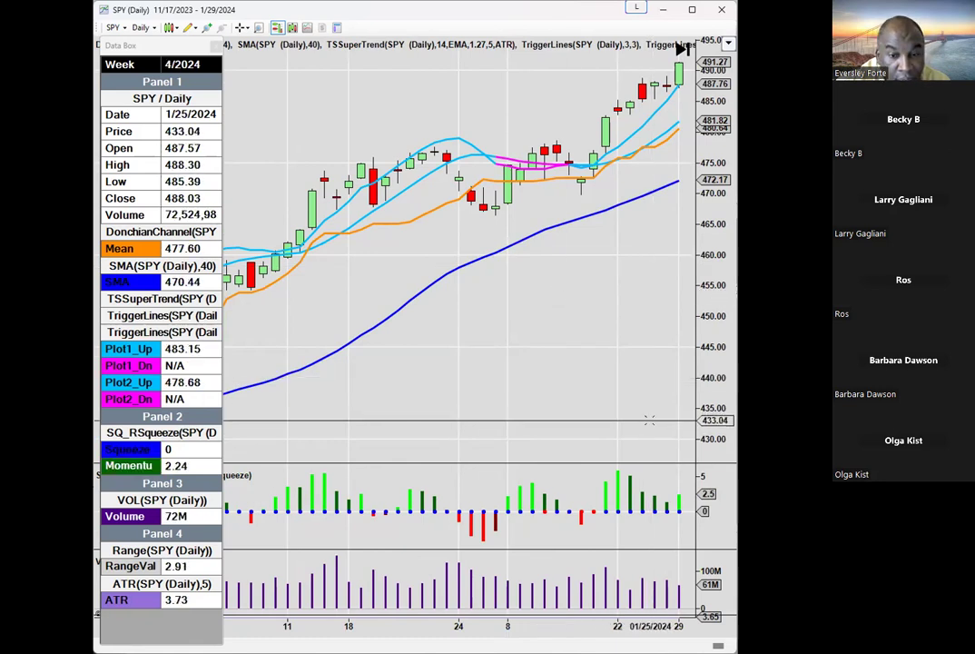
scroll(536, 377, down, 5)
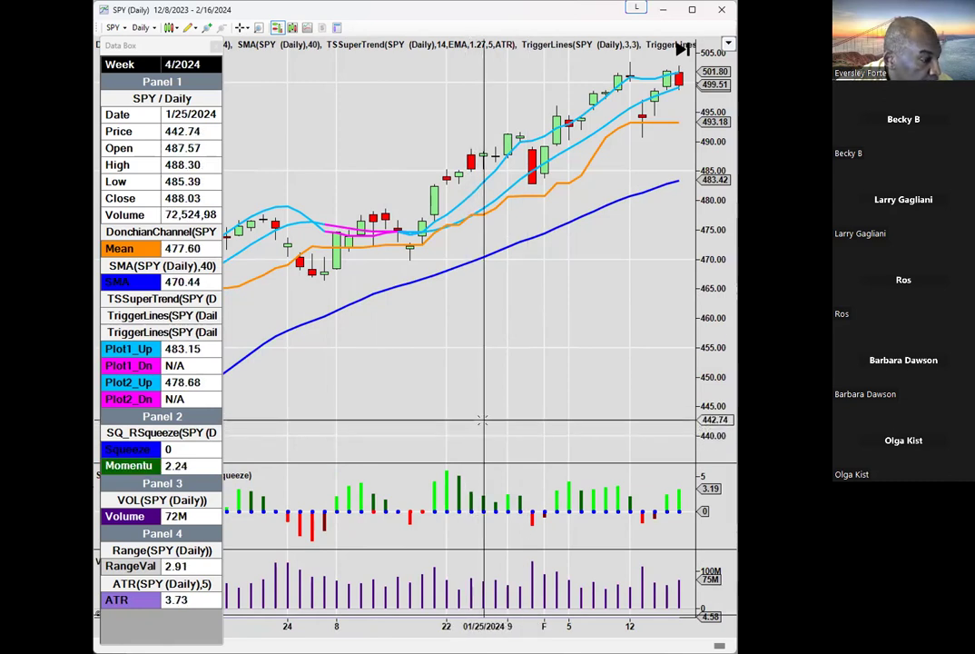
scroll(347, 413, up, 3)
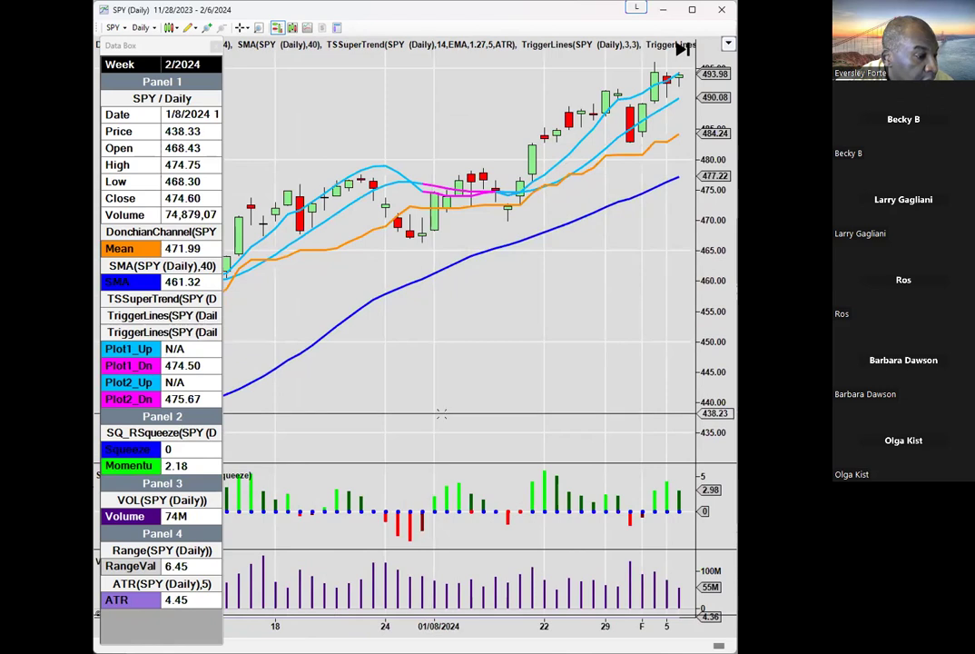
scroll(483, 414, down, 4)
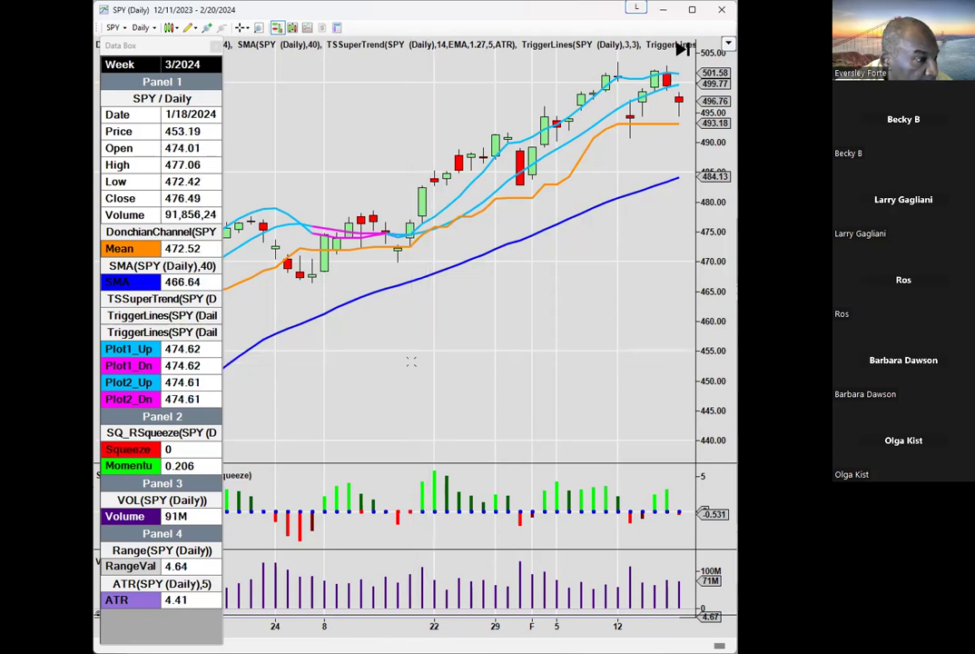
drag(370, 374, 446, 389)
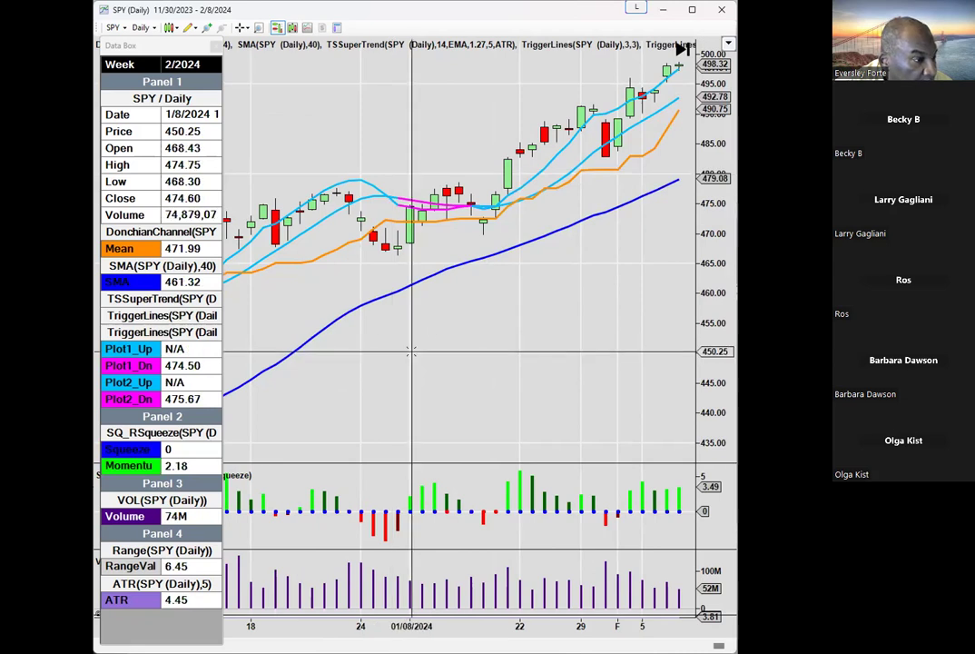
drag(410, 348, 445, 343)
drag(342, 377, 368, 368)
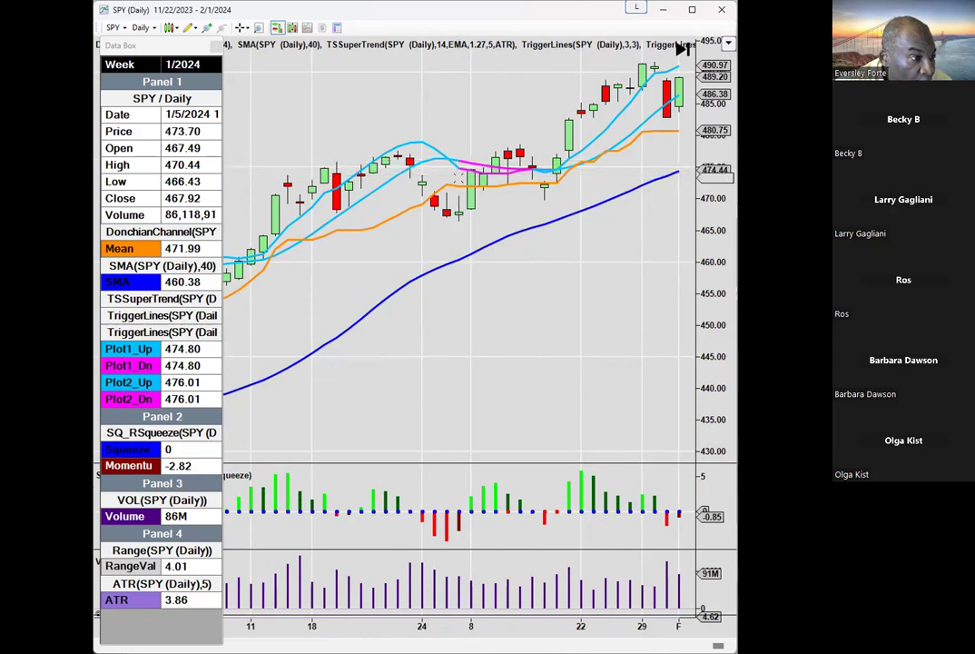
Compare the November to December 2023 SPY rally with the squeeze readings around January 11 and 12, 2024
scroll(319, 289, up, 5)
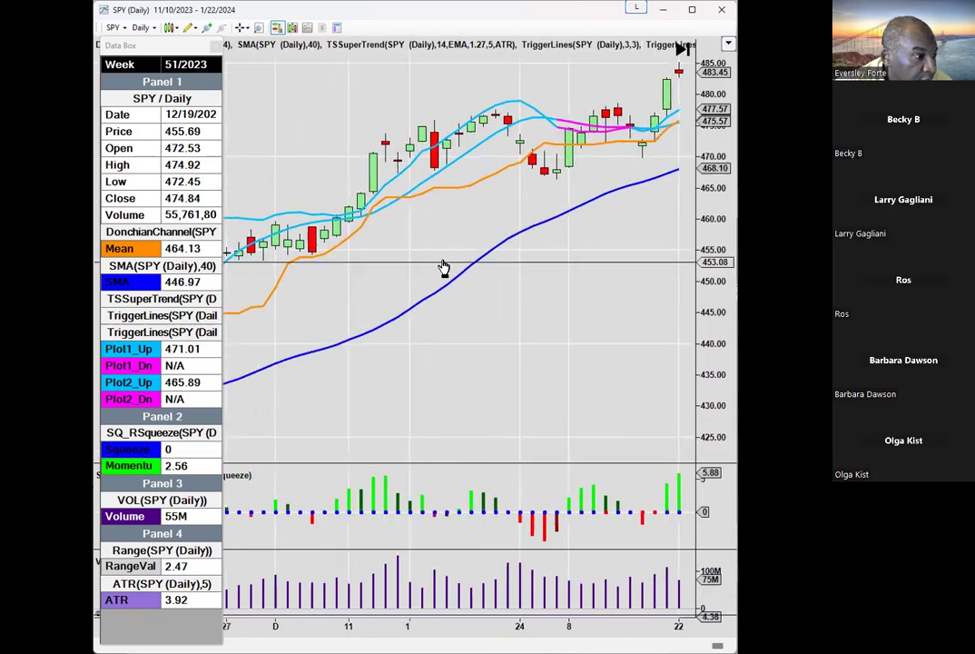
scroll(283, 297, up, 8)
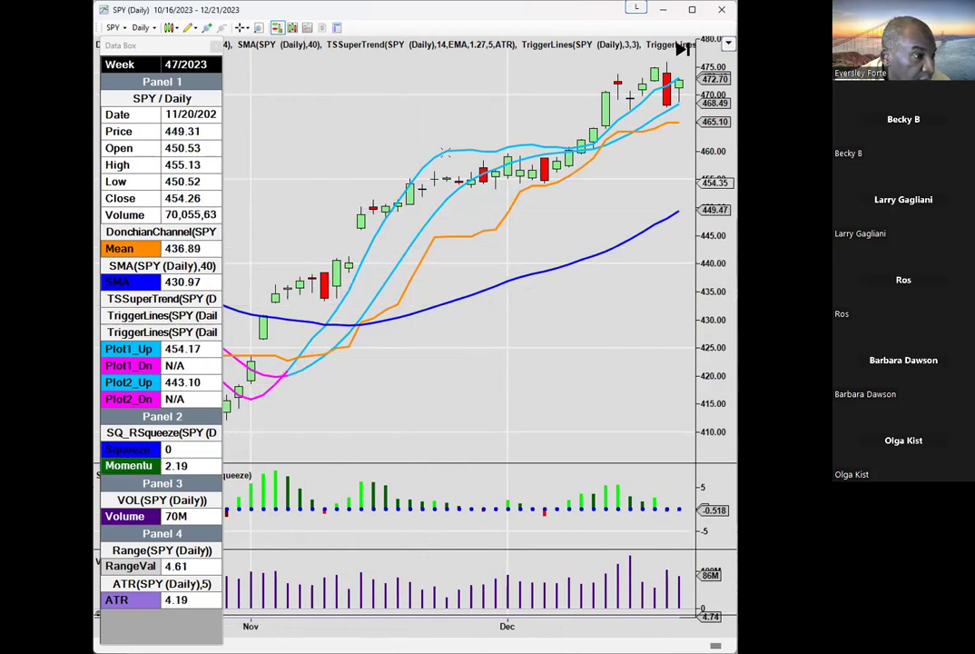
drag(648, 210, 271, 211)
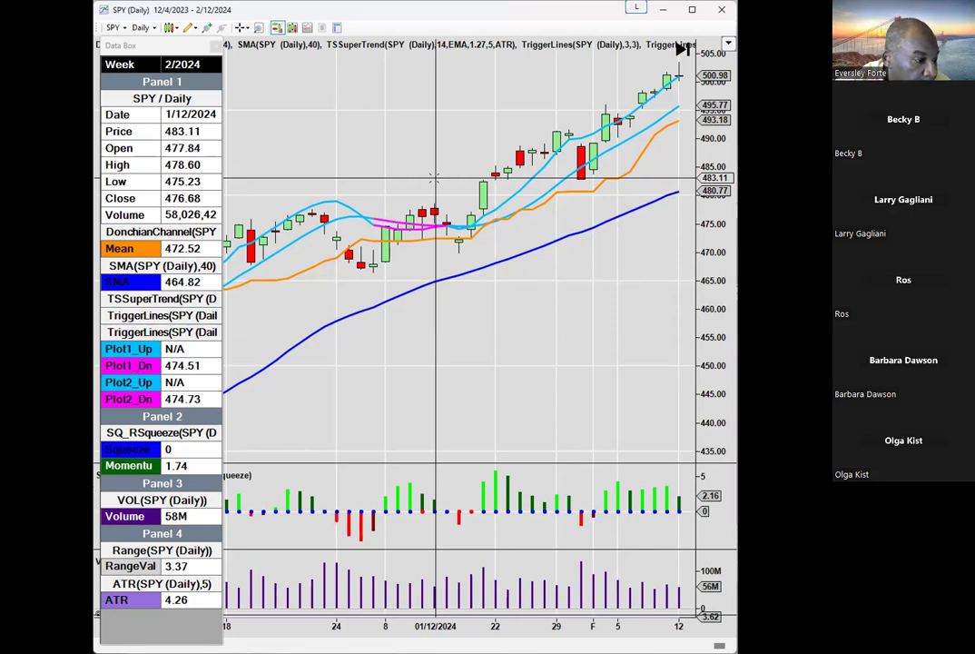
drag(290, 413, 343, 423)
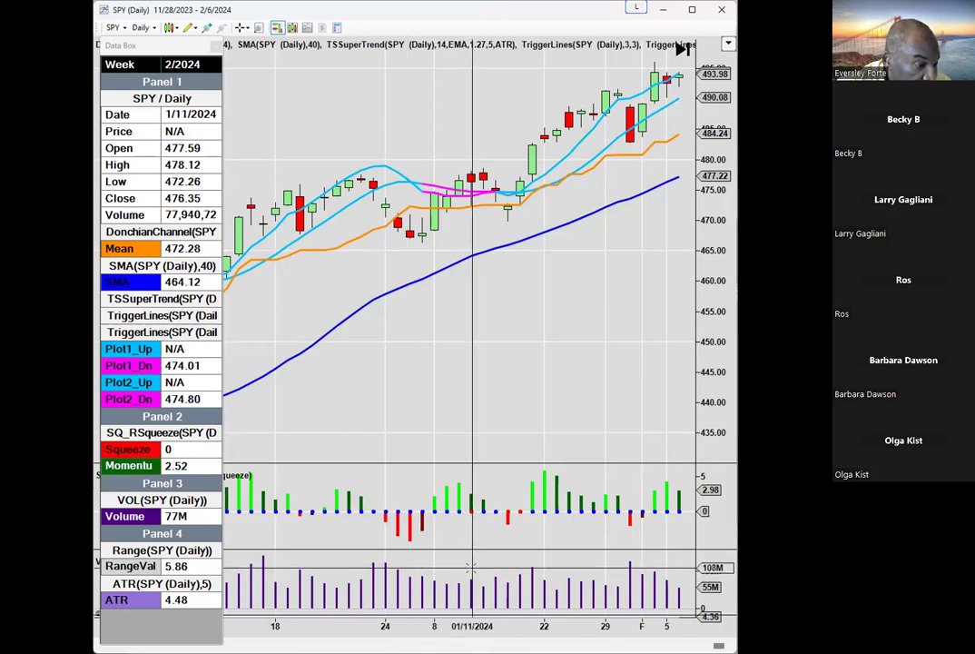
click(464, 395)
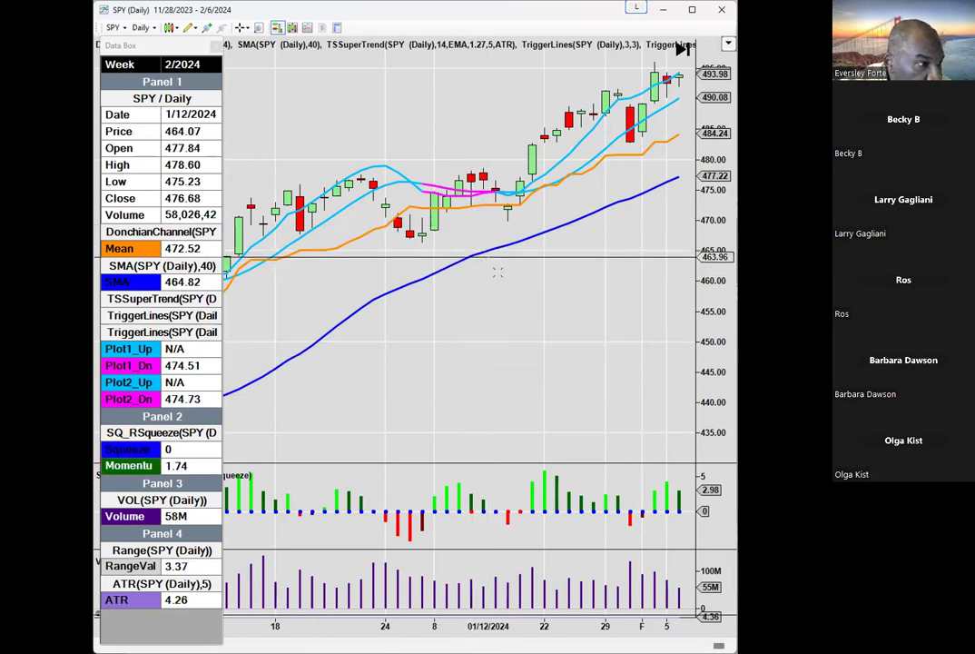
drag(440, 392, 484, 392)
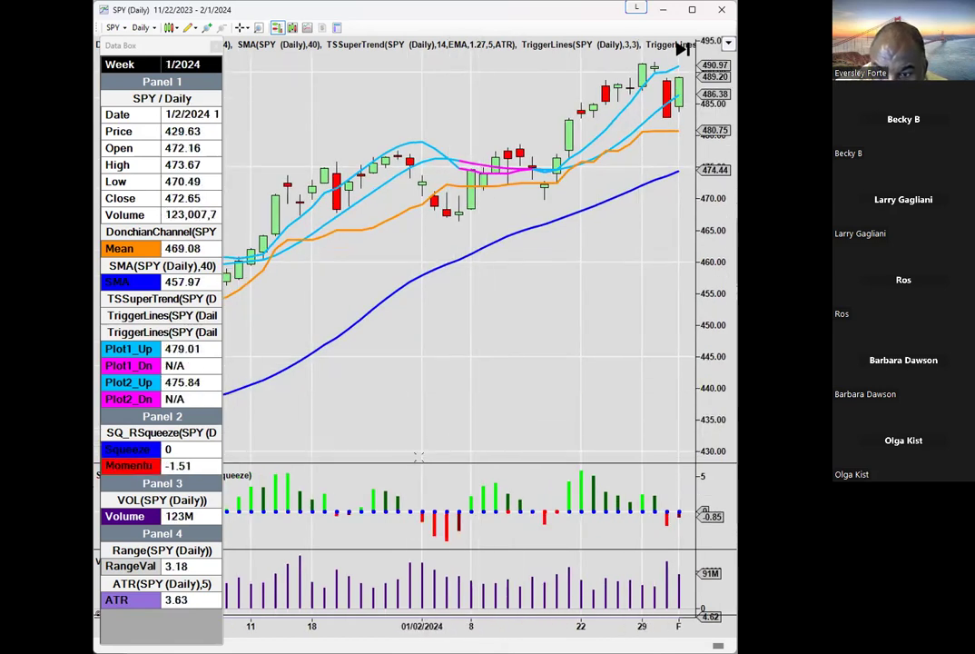
Review SPY's trend and squeeze momentum from December 2023 back through the autumn swings to the July and August 2023 candles
drag(334, 422, 652, 408)
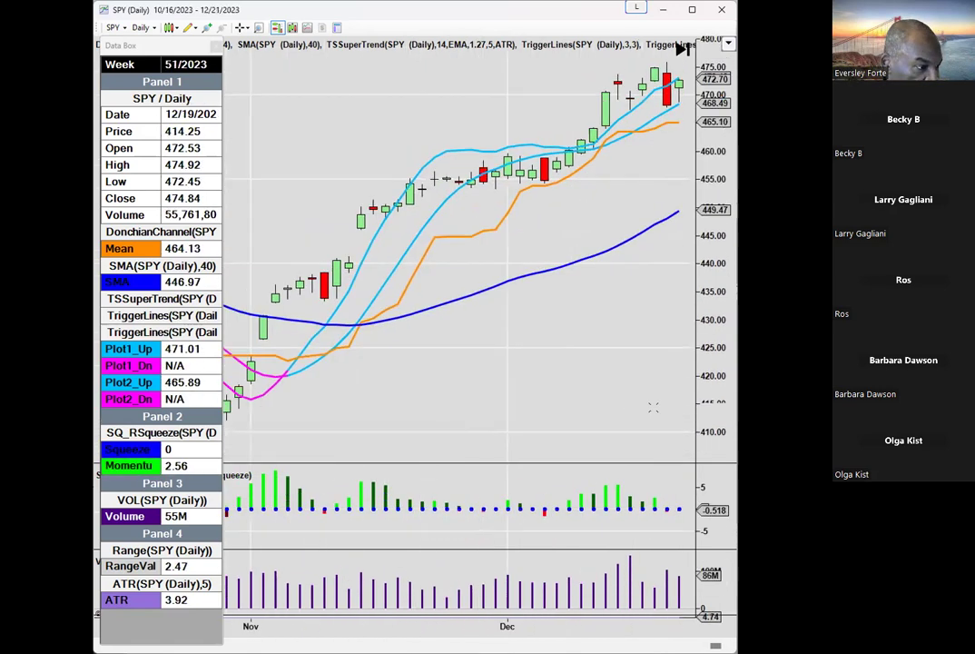
drag(388, 424, 636, 420)
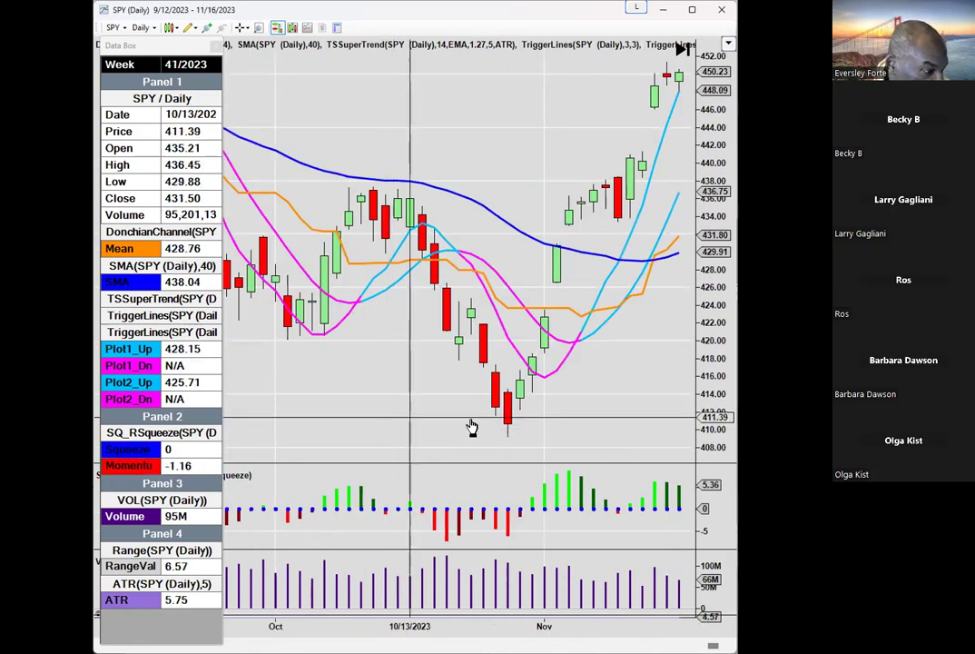
drag(471, 428, 643, 425)
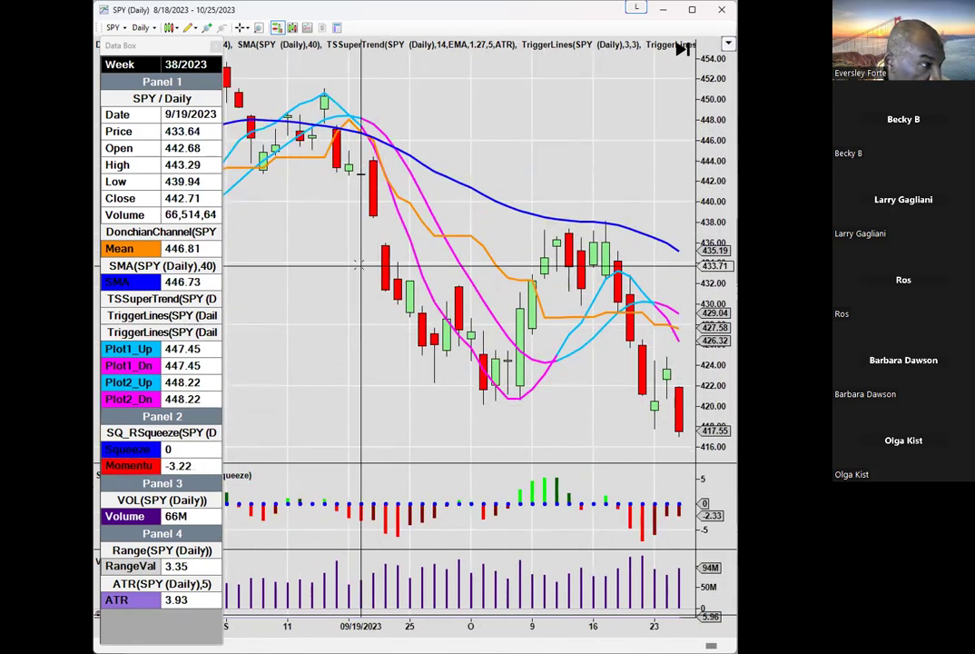
drag(361, 407, 337, 403)
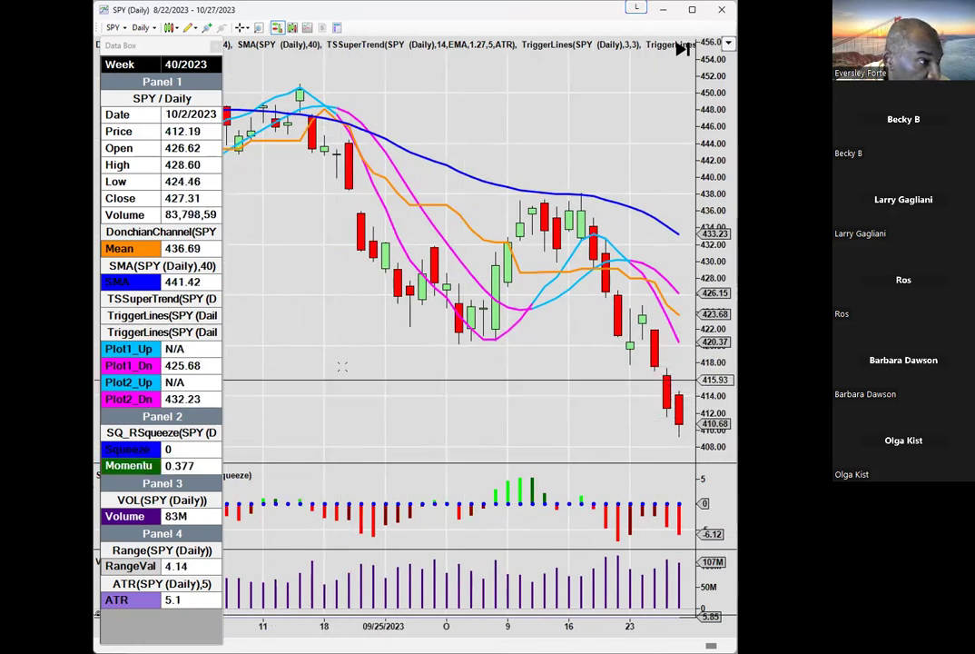
drag(539, 413, 461, 405)
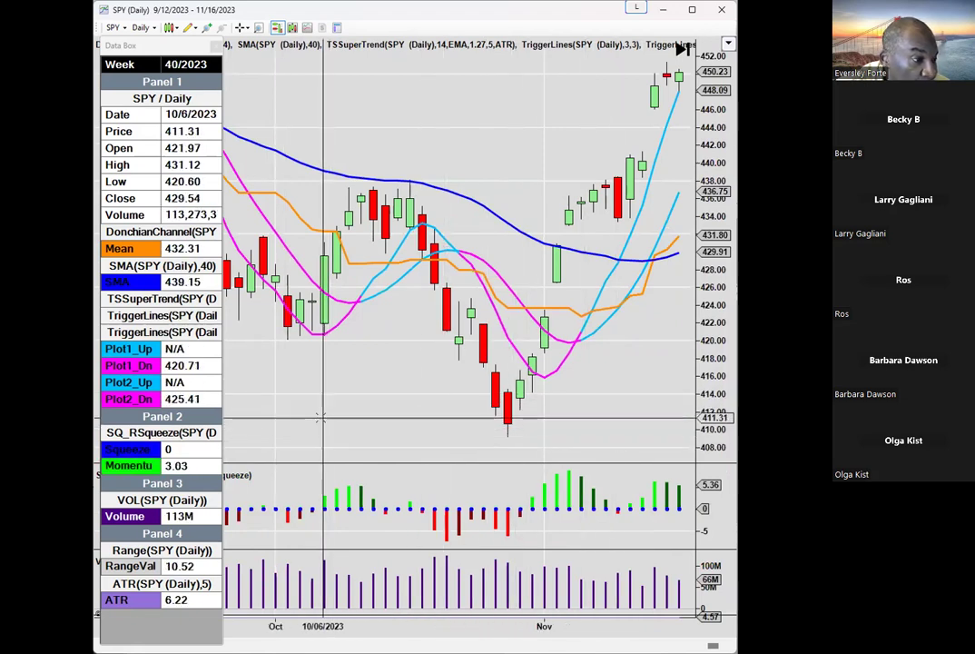
scroll(511, 432, up, 10)
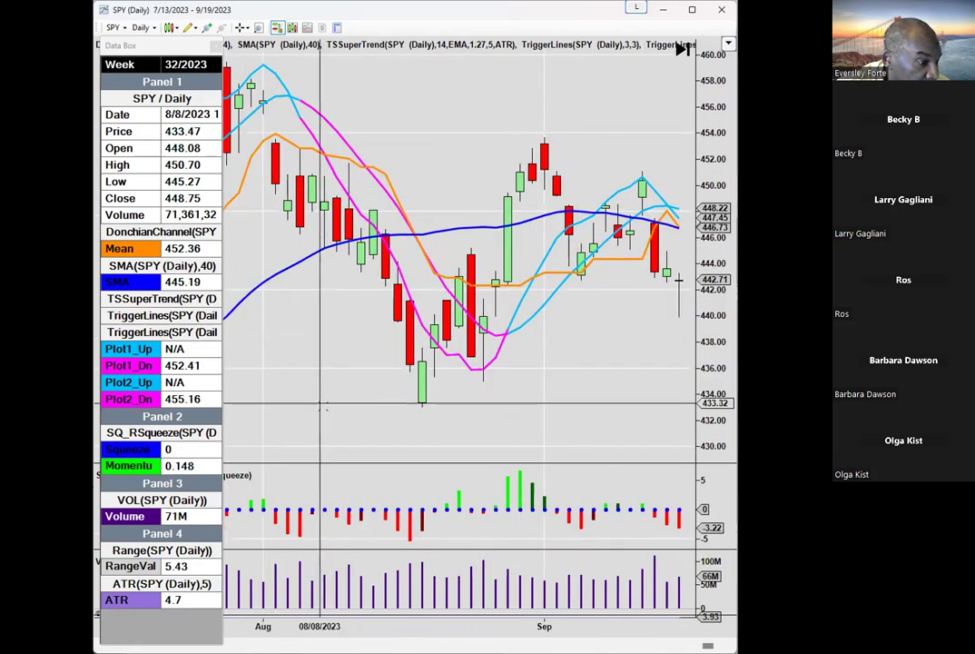
drag(323, 407, 437, 392)
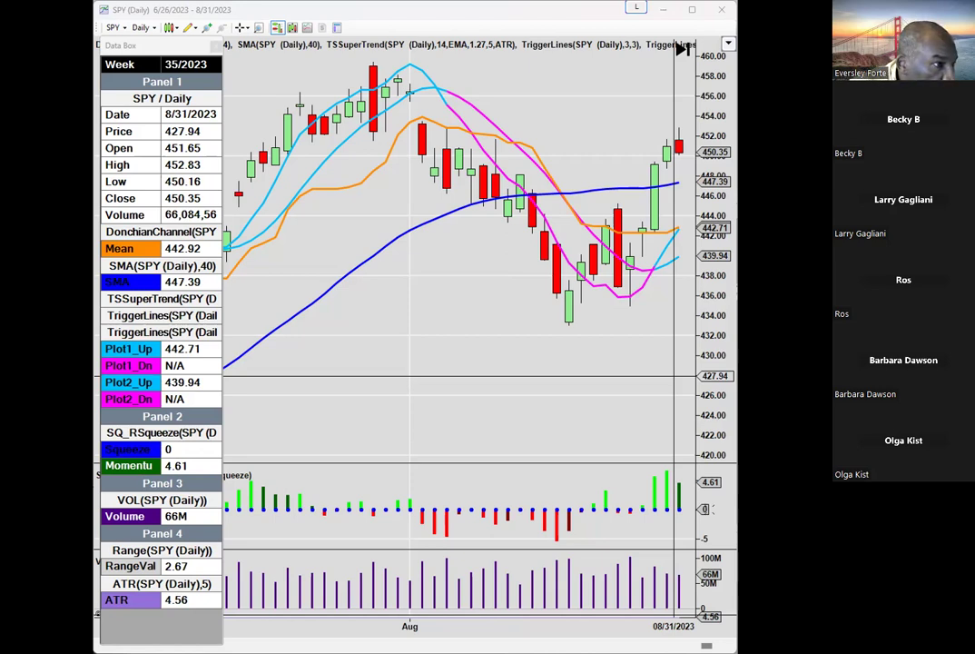
Examine the SPY squeeze period of April and May 2023 and the price move into June 2023
mouse_move(483, 399)
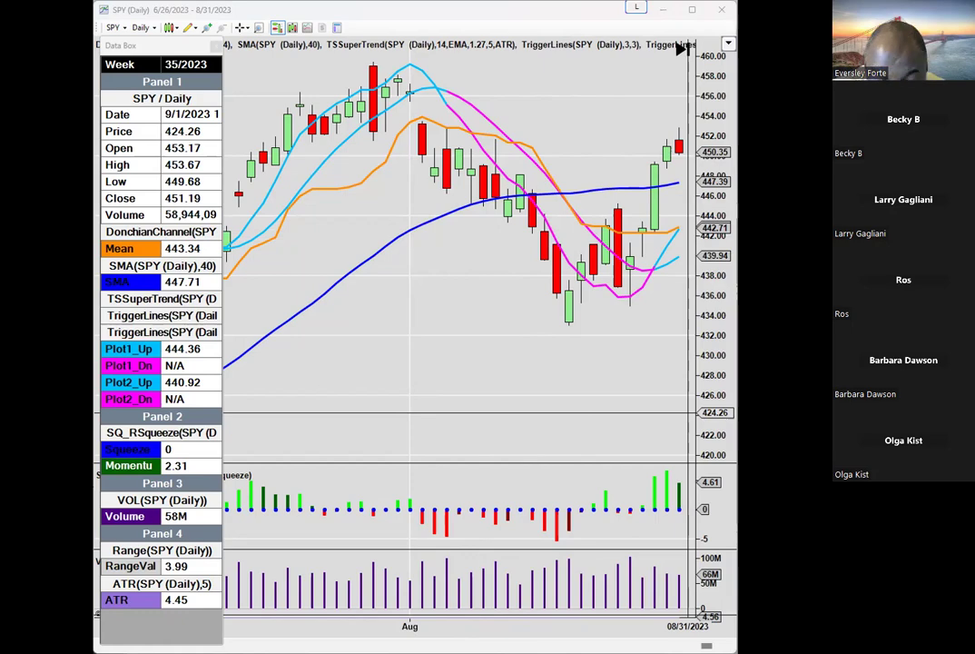
scroll(402, 406, up, 10)
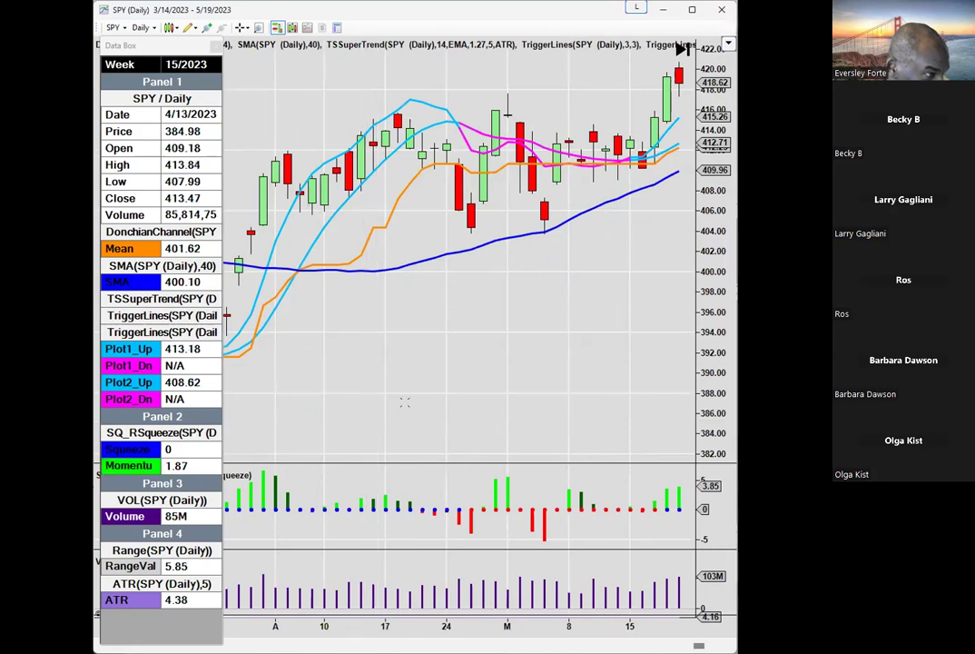
scroll(399, 403, down, 2)
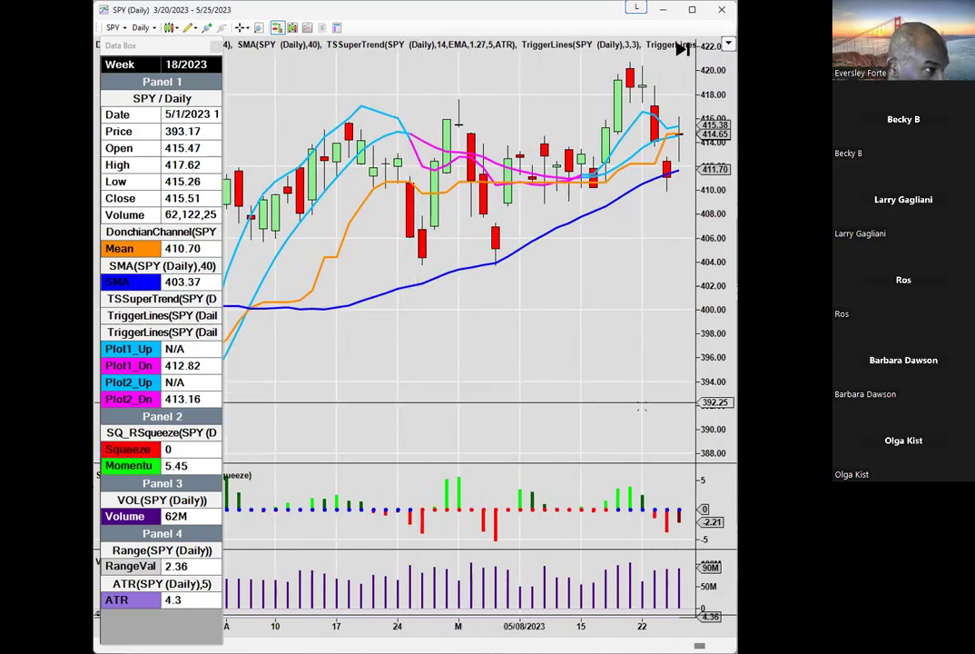
scroll(467, 390, down, 5)
scroll(346, 404, up, 5)
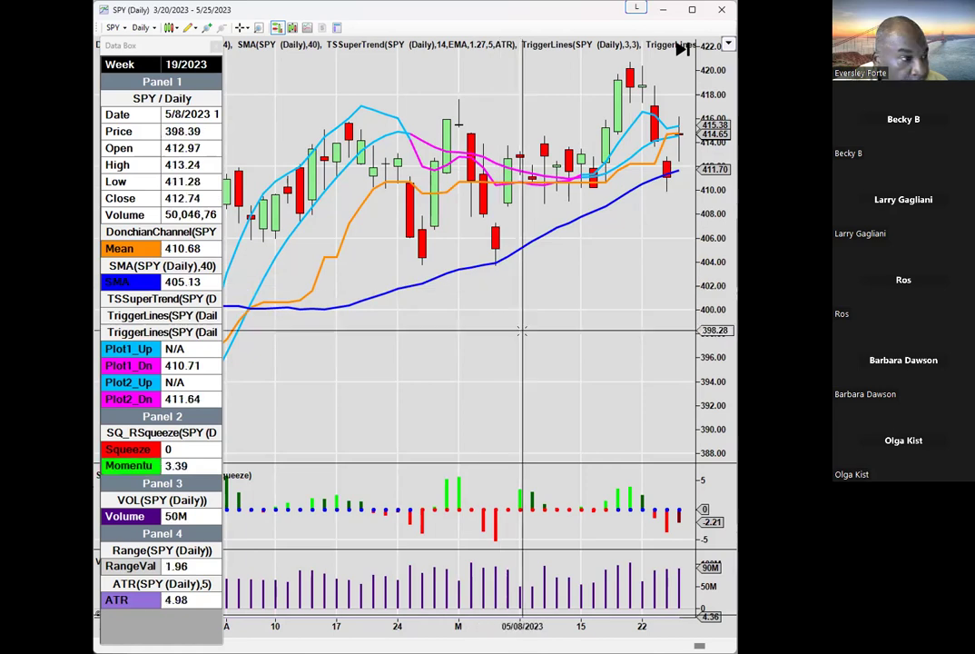
drag(627, 372, 489, 386)
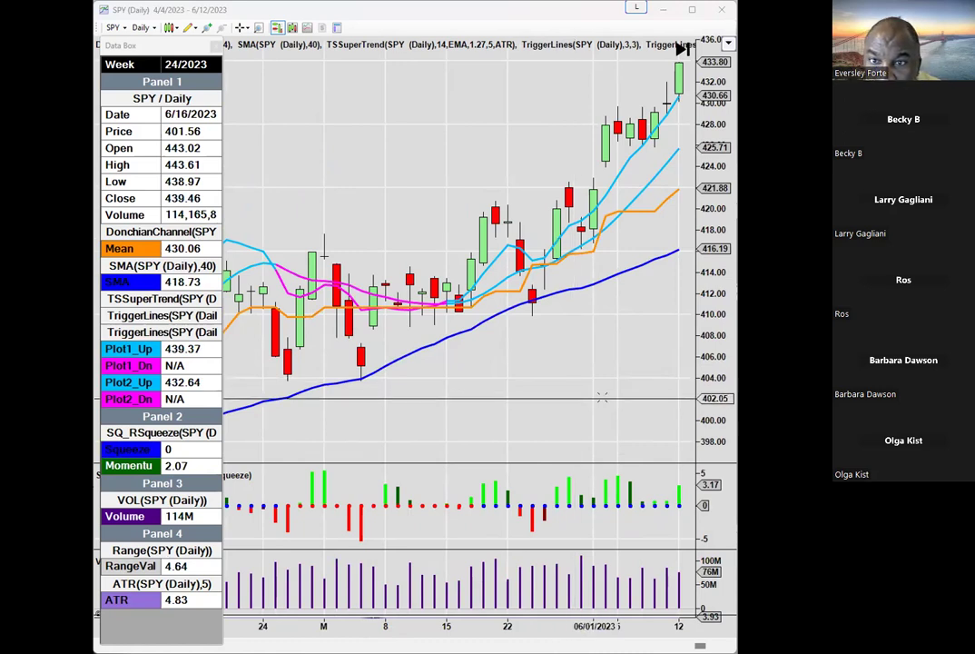
Examine the SPY candles, trigger lines and squeeze momentum around October 16, 2023 and into the November 2023 rally
scroll(581, 399, down, 5)
scroll(388, 407, down, 10)
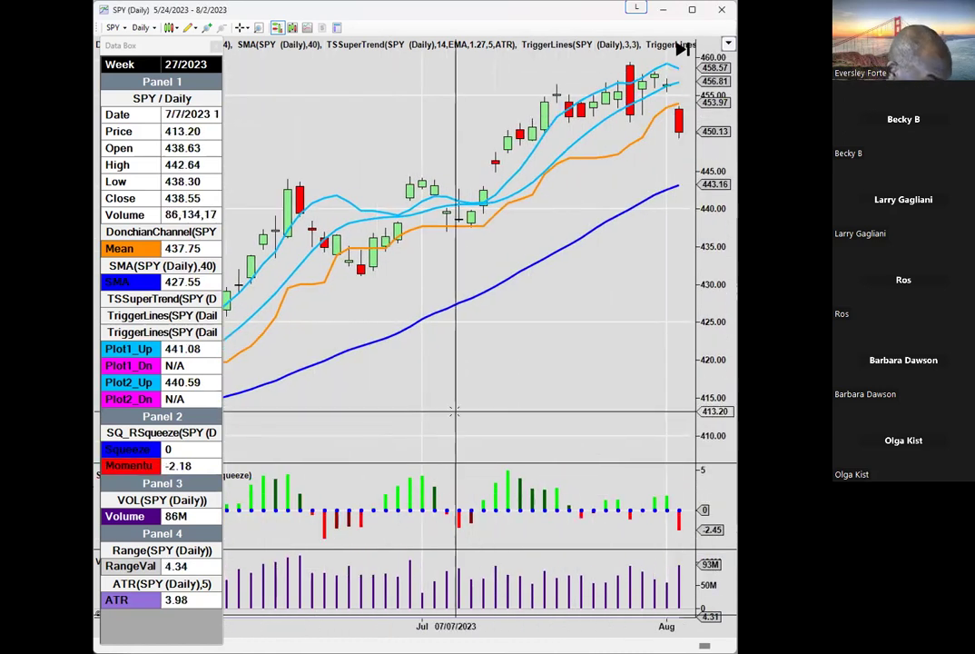
scroll(322, 421, down, 8)
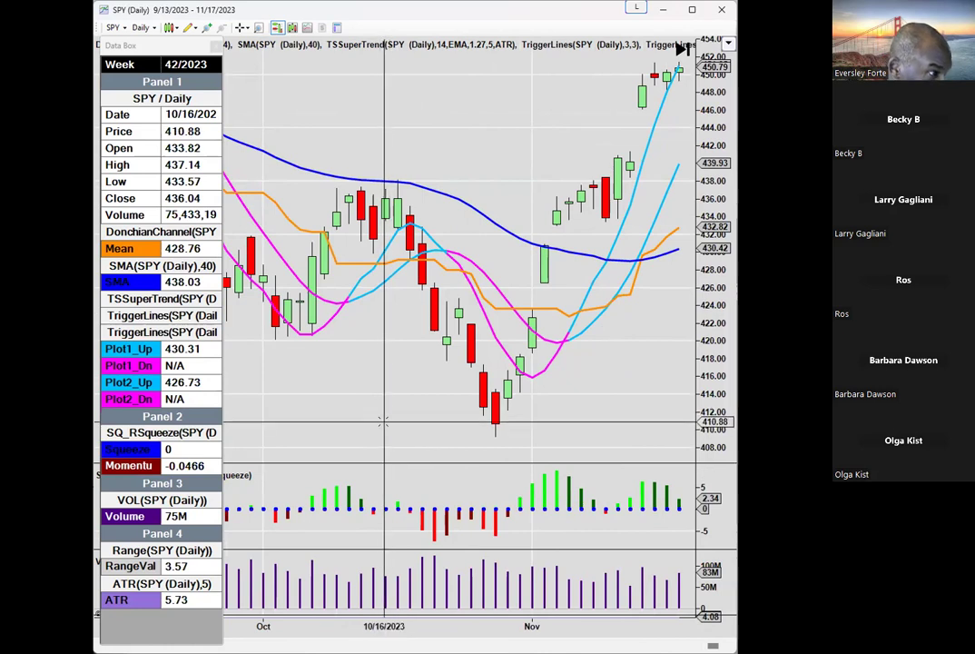
drag(378, 414, 427, 427)
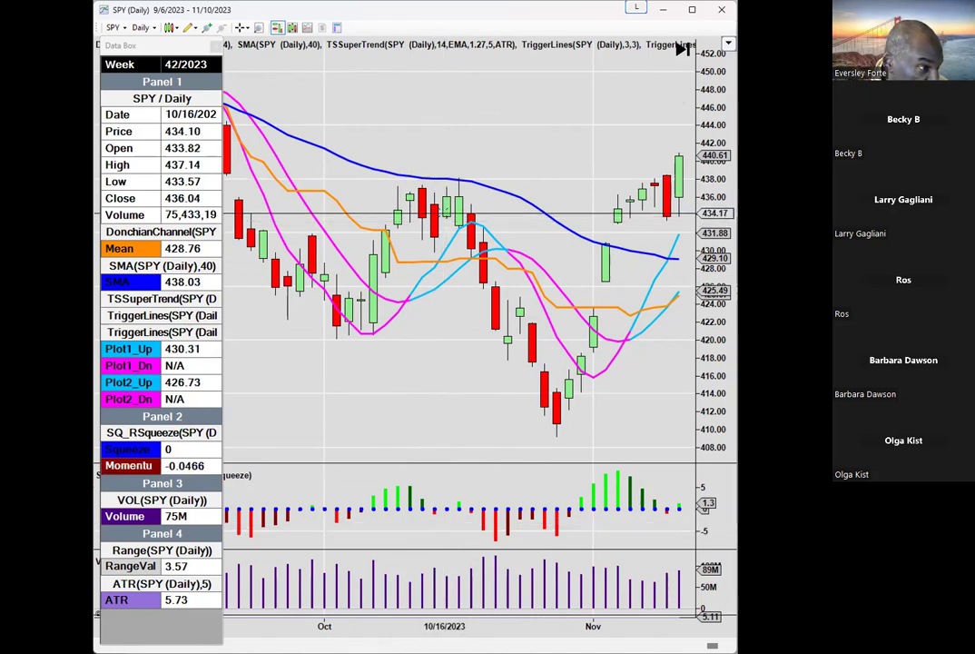
scroll(455, 355, down, 5)
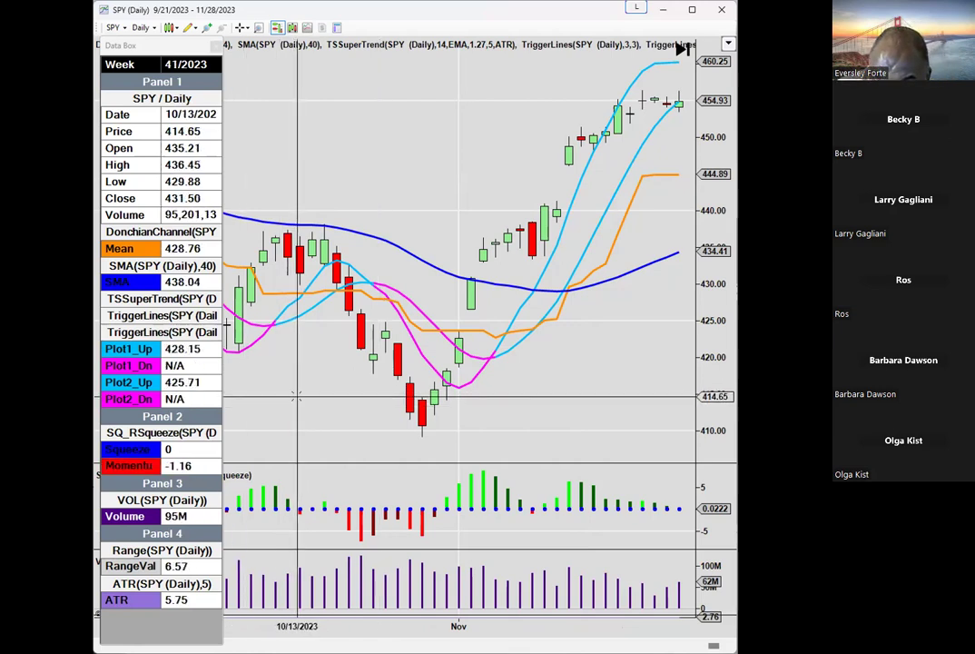
Review SPY's squeeze dots and momentum from the August and September 2023 swings back to the April and May 2023 bars
scroll(363, 400, up, 10)
scroll(577, 400, up, 10)
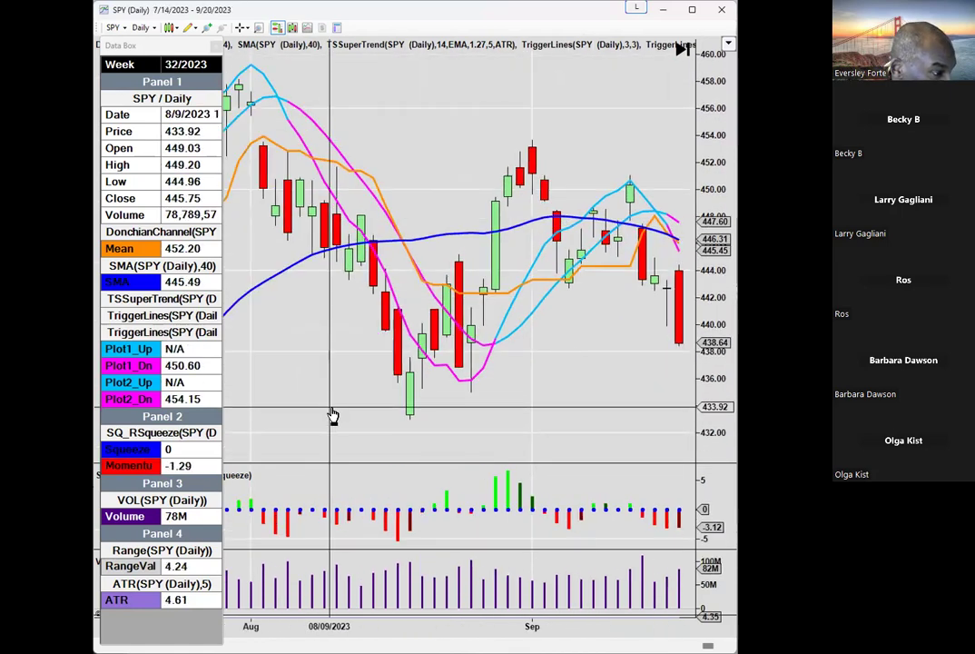
scroll(366, 416, up, 10)
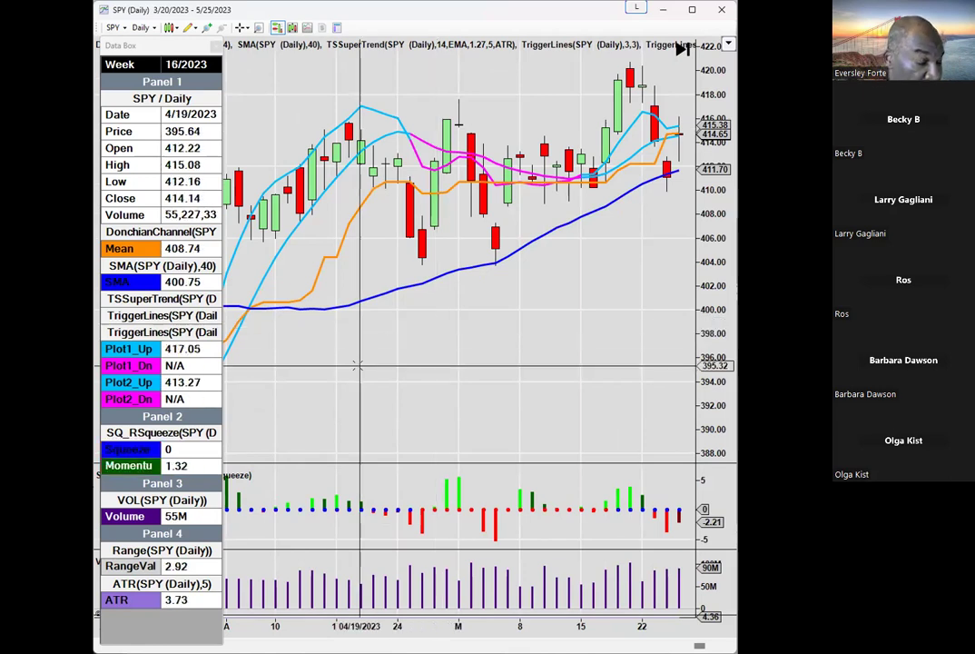
scroll(368, 403, up, 5)
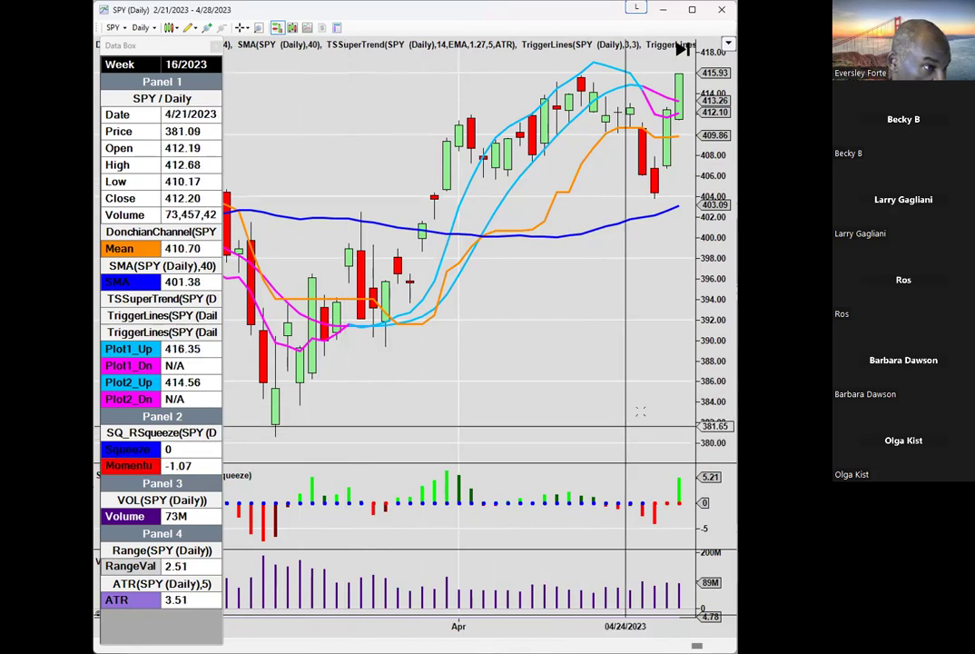
scroll(368, 442, down, 6)
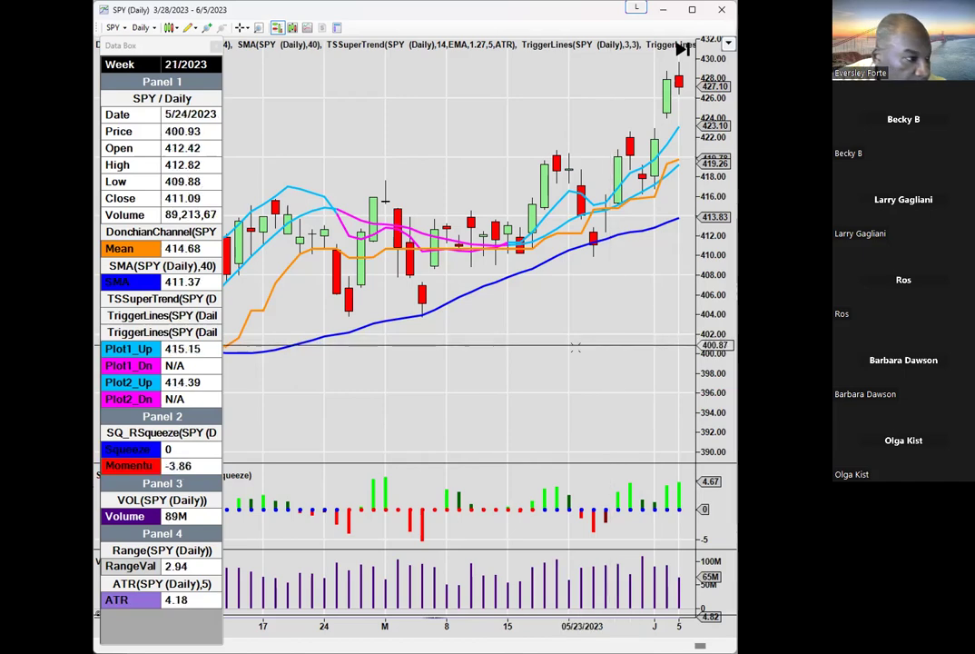
Examine SPY's trigger lines, Donchian mean and ATR from the March 2023 low through the rally into April 2023
drag(357, 404, 690, 404)
drag(272, 405, 452, 413)
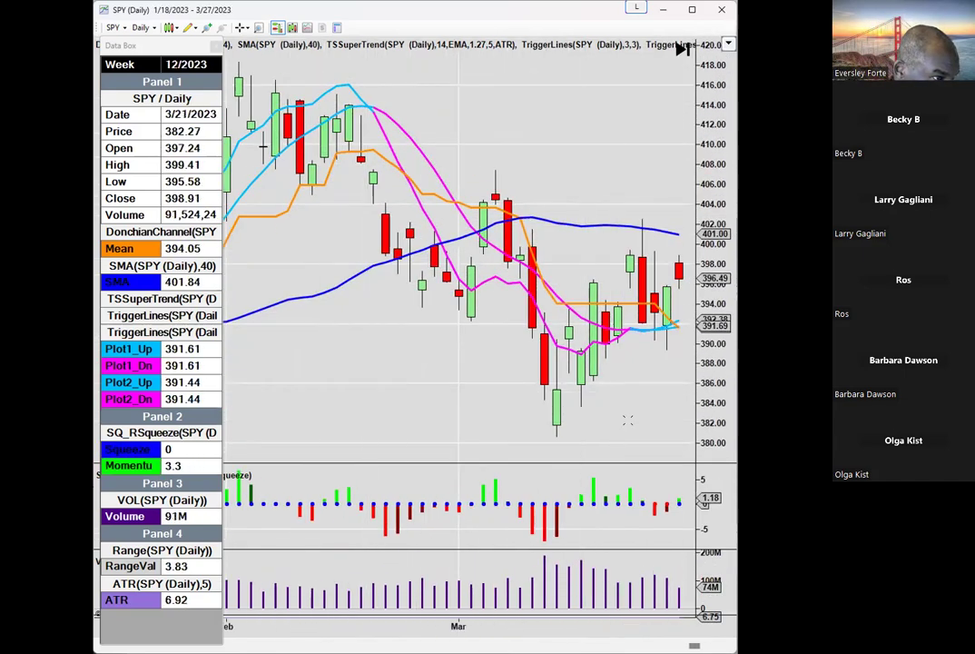
drag(624, 413, 374, 418)
drag(457, 429, 482, 426)
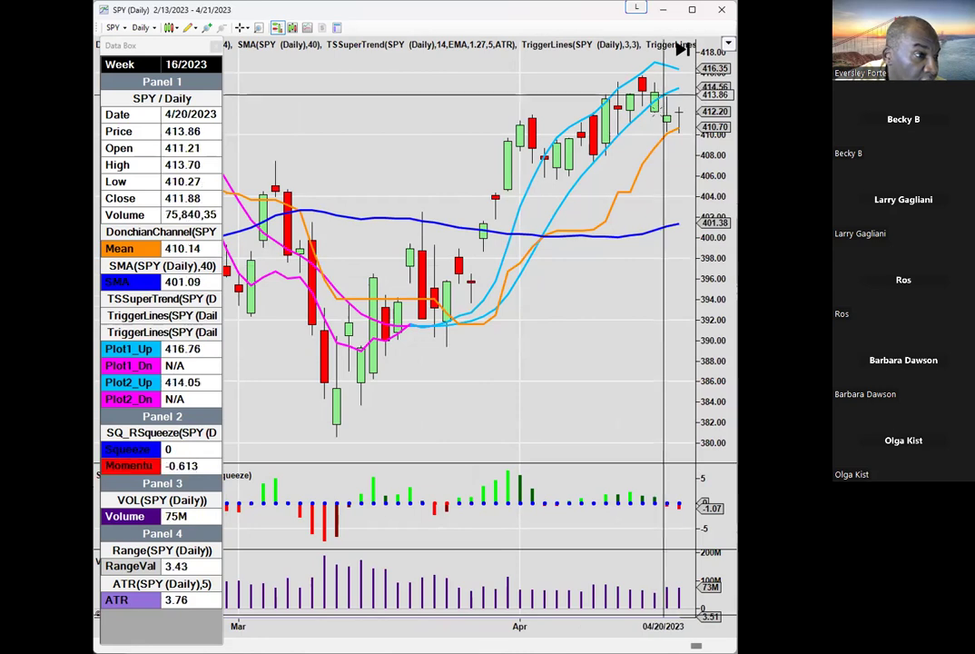
drag(581, 337, 373, 223)
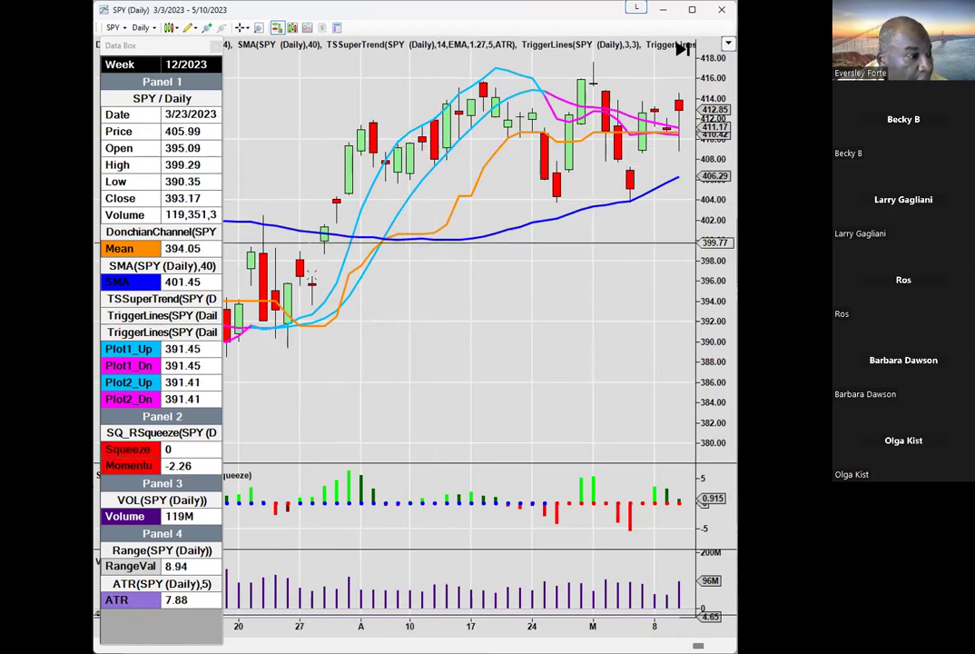
drag(286, 380, 433, 392)
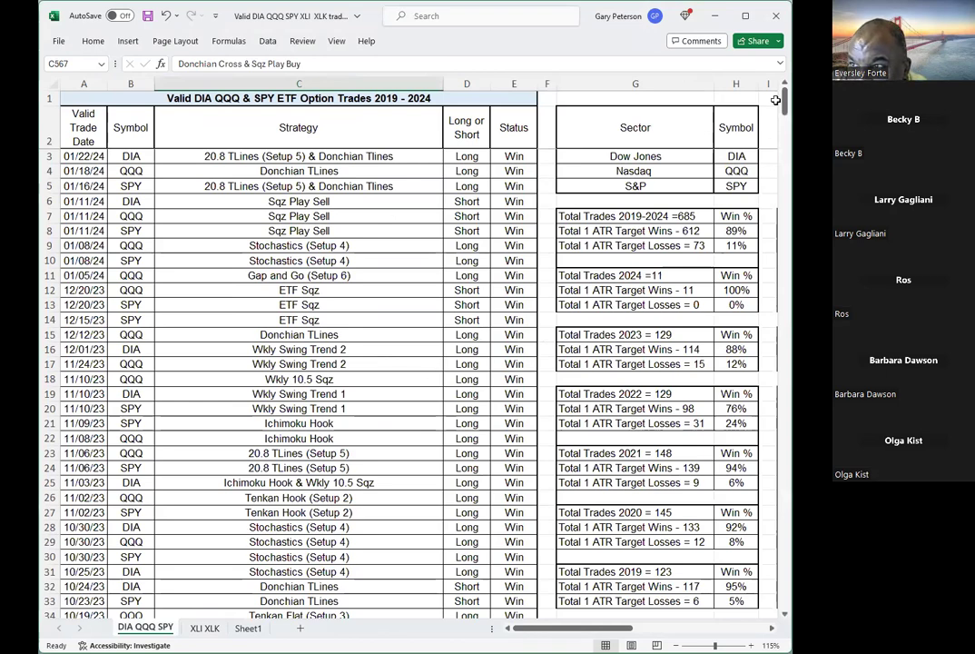
Review the win percentages on the DIA QQQ SPY sheet in the Excel trades workbook, and show the XLI XLK sheet
drag(784, 105, 771, 125)
mouse_move(548, 628)
mouse_down()
mouse_move(673, 632)
mouse_move(543, 633)
mouse_up()
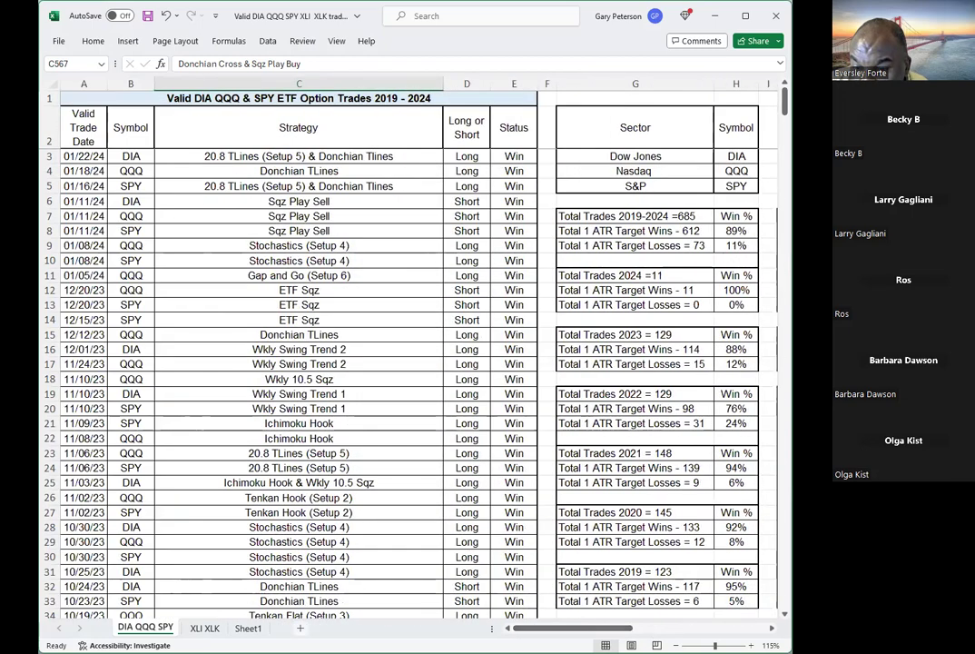
click(205, 628)
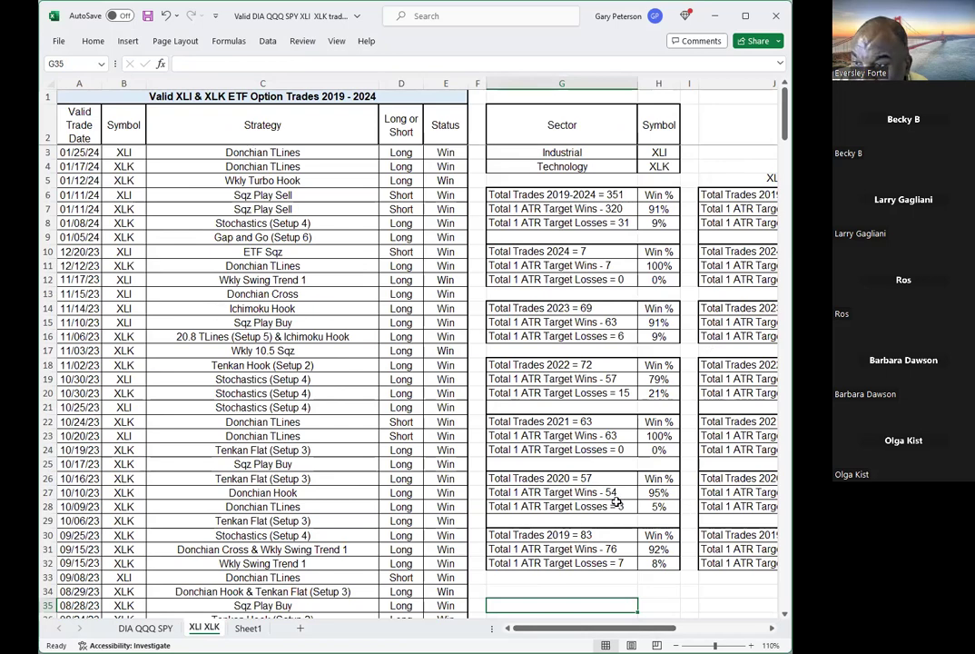
Review the Sqz Play Buy and Sqz Play Sell trades on Sheet1, and return to the DIA QQQ SPY sheet
click(250, 629)
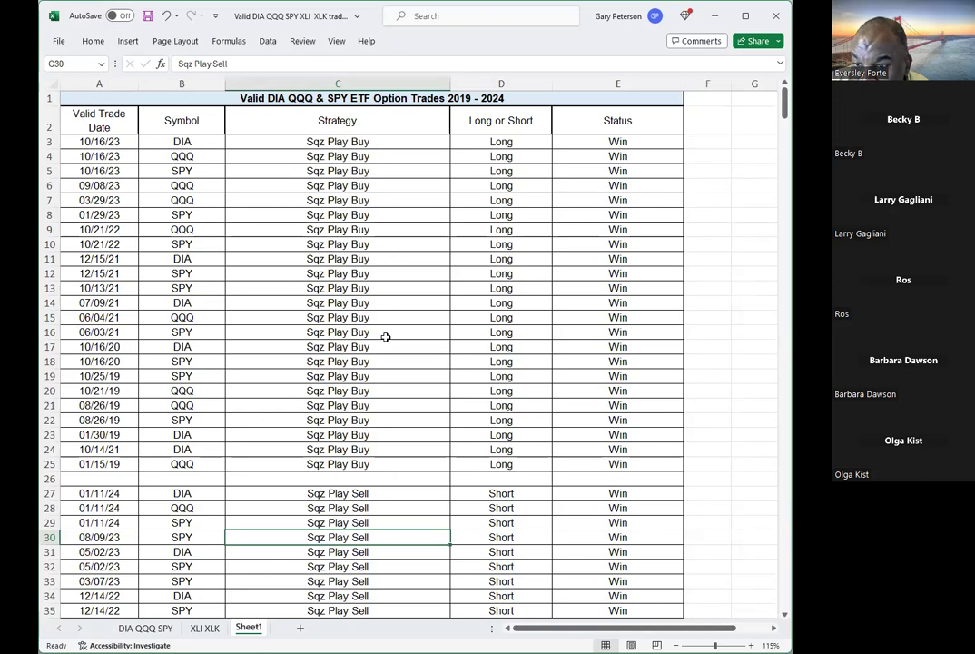
mouse_move(786, 109)
mouse_down()
mouse_move(782, 141)
mouse_move(778, 101)
mouse_up()
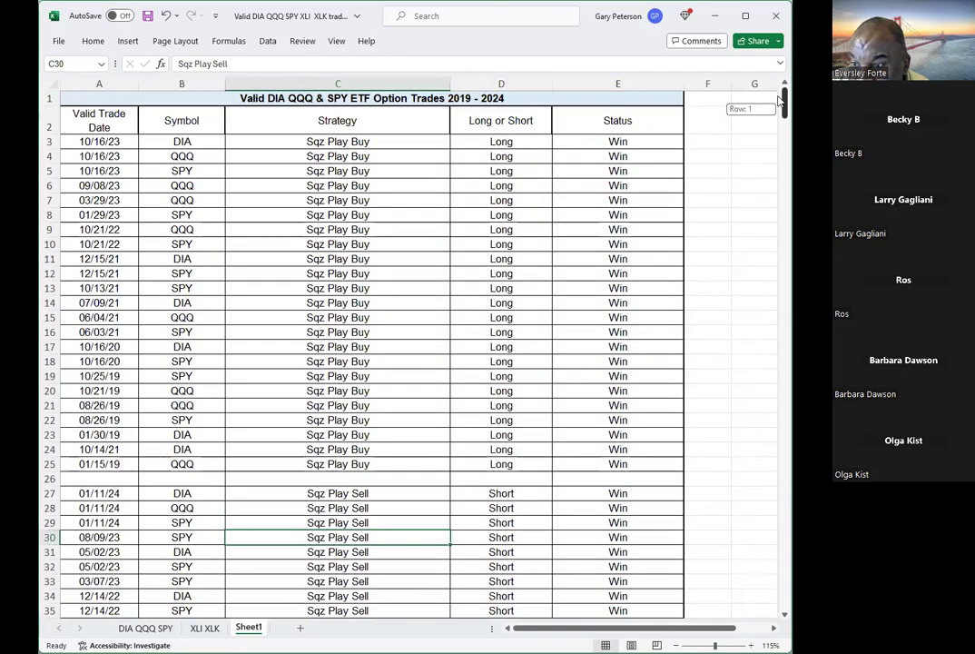
drag(779, 102, 783, 136)
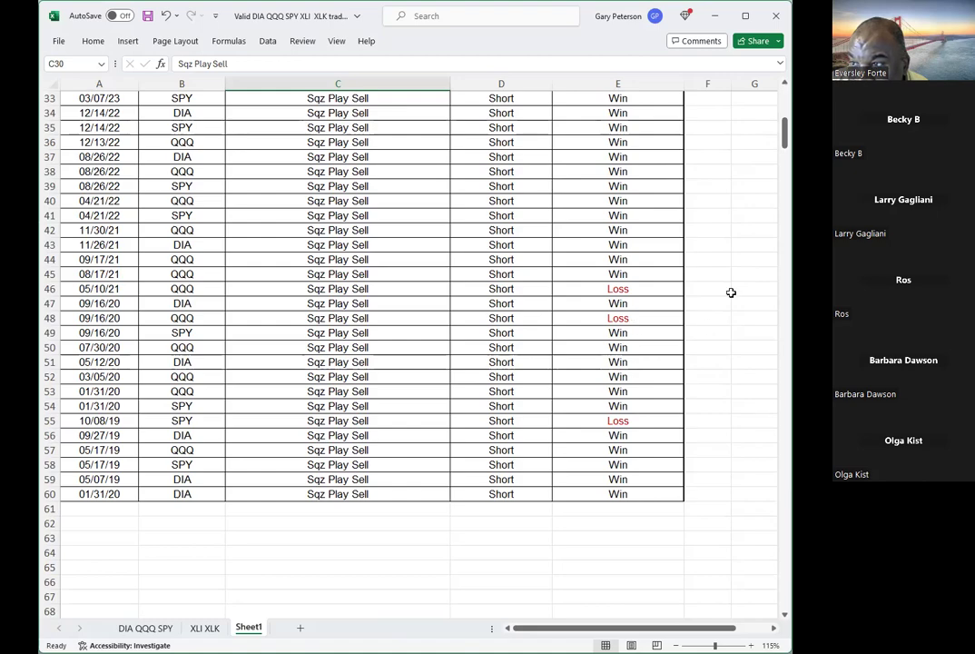
drag(785, 143, 786, 92)
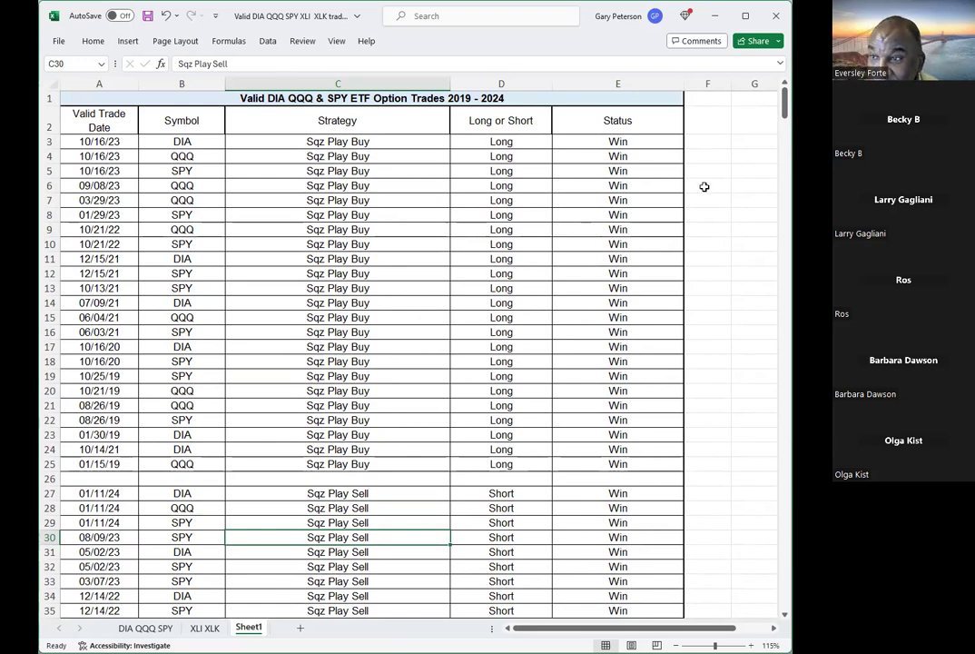
click(145, 629)
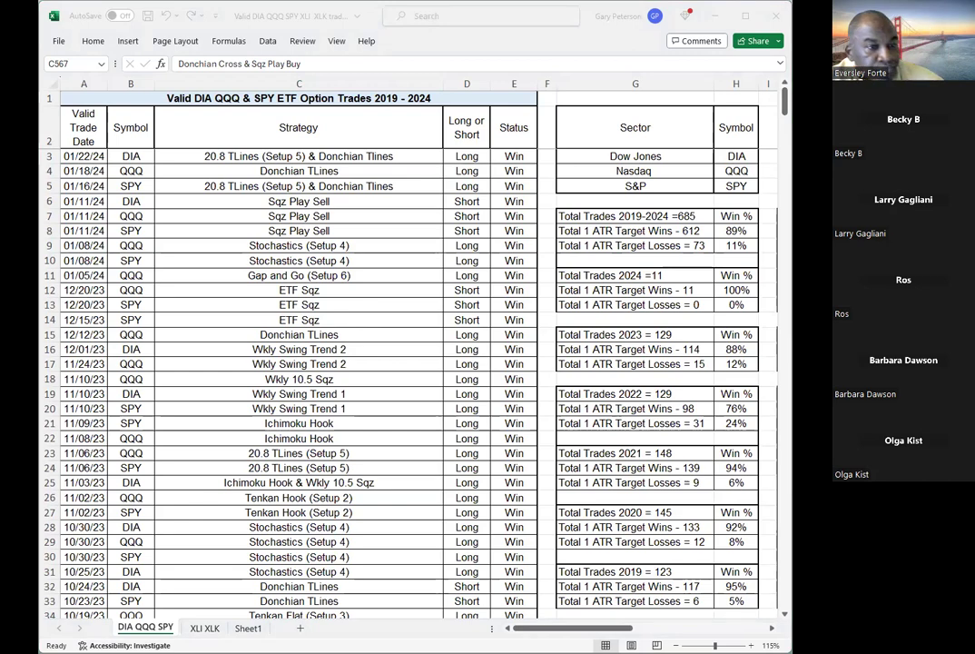
Switch to Options_Feb_2024.pdf, review the partial trade listing on page 9, and go to the Options Coaching Details on page 10
key(alt+Tab)
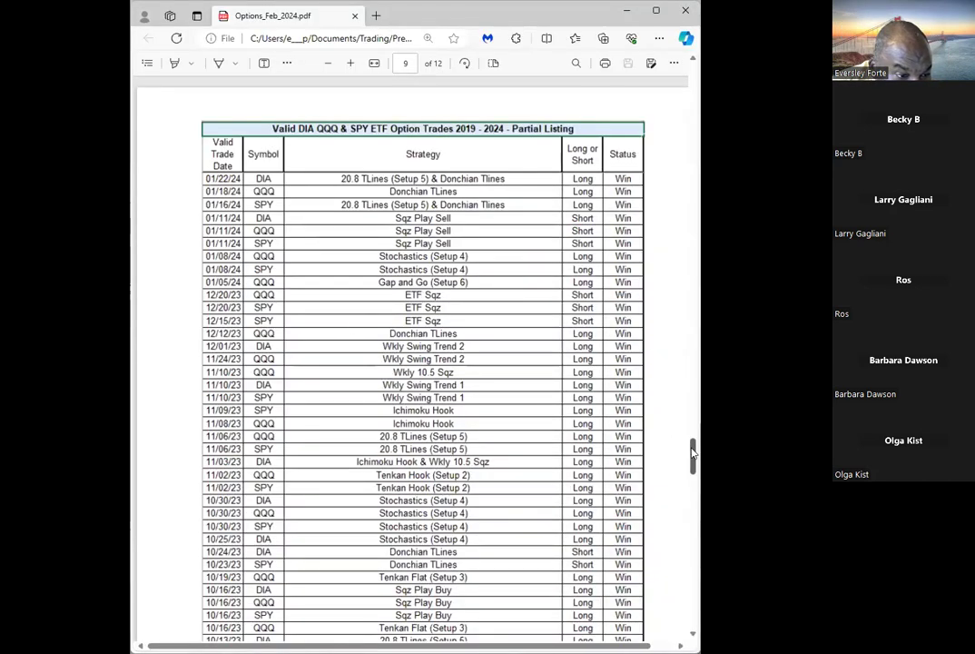
scroll(693, 451, down, 2)
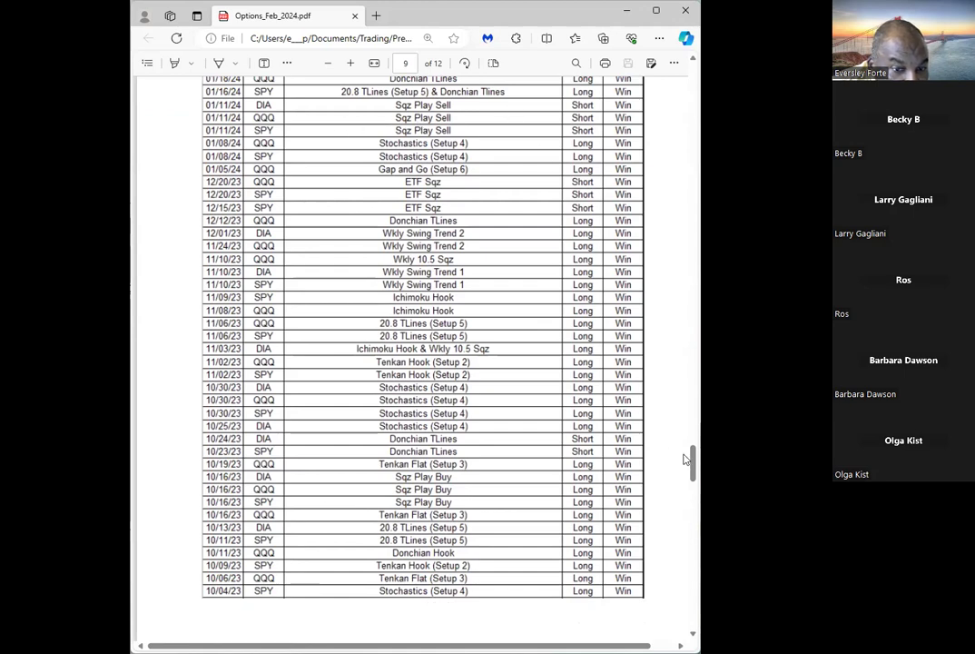
mouse_move(690, 459)
mouse_down()
mouse_move(691, 442)
mouse_move(690, 455)
mouse_up()
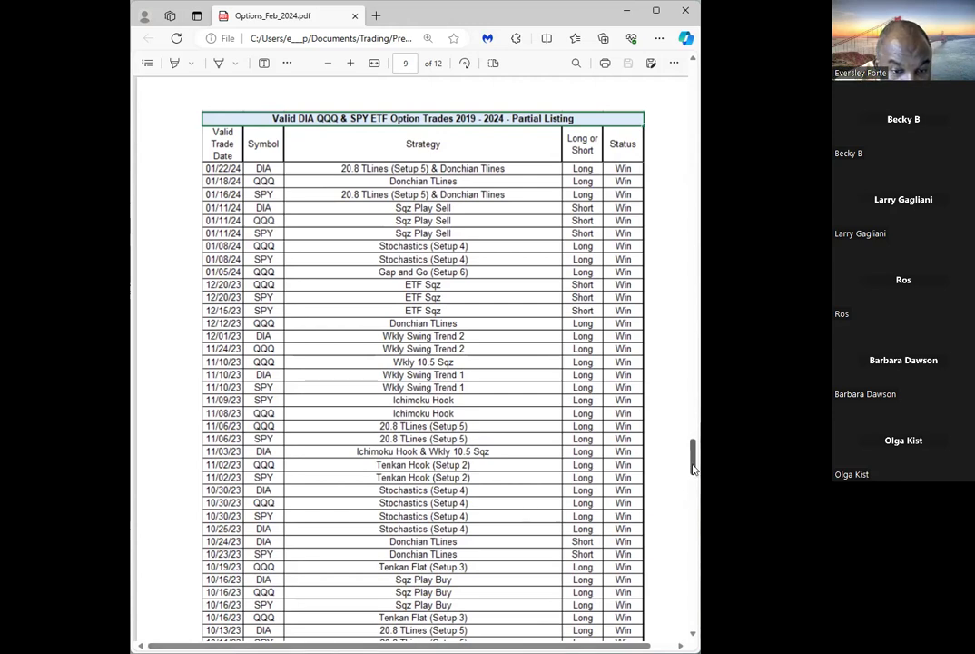
drag(692, 463, 692, 513)
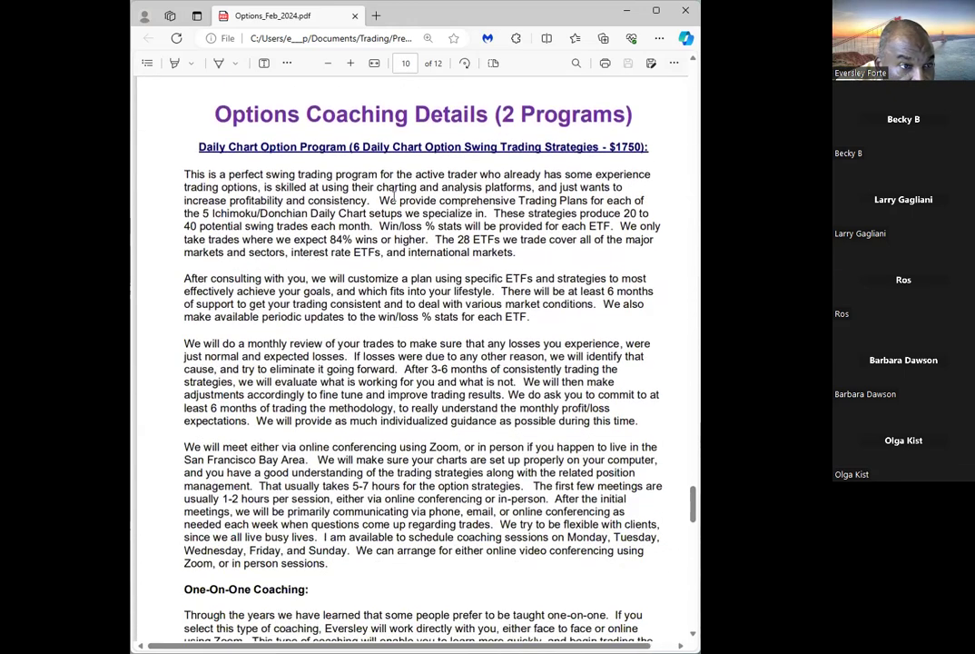